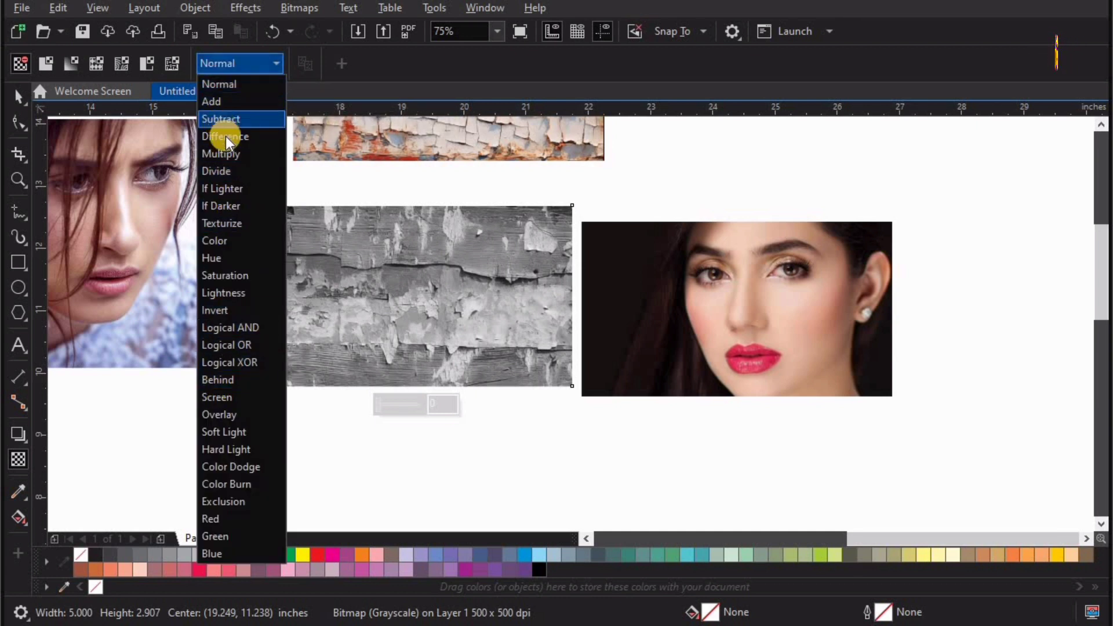
# Set the grayscale wood texture's merge mode to Multiply and move it over the portrait with red lips.
pyautogui.click(225, 154)
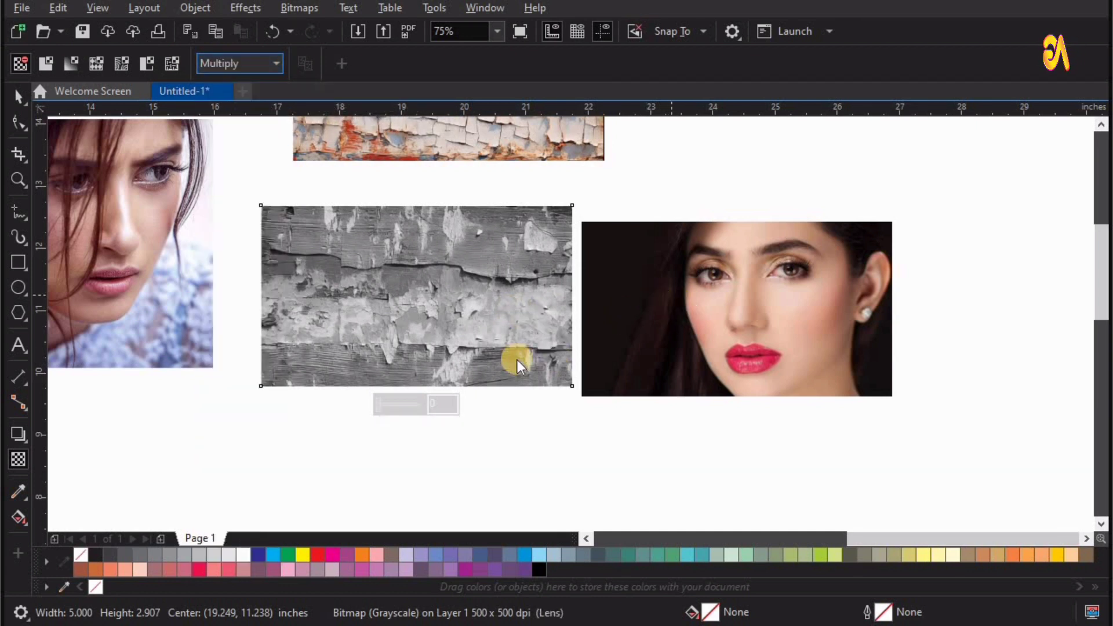
pyautogui.click(477, 404)
pyautogui.click(13, 100)
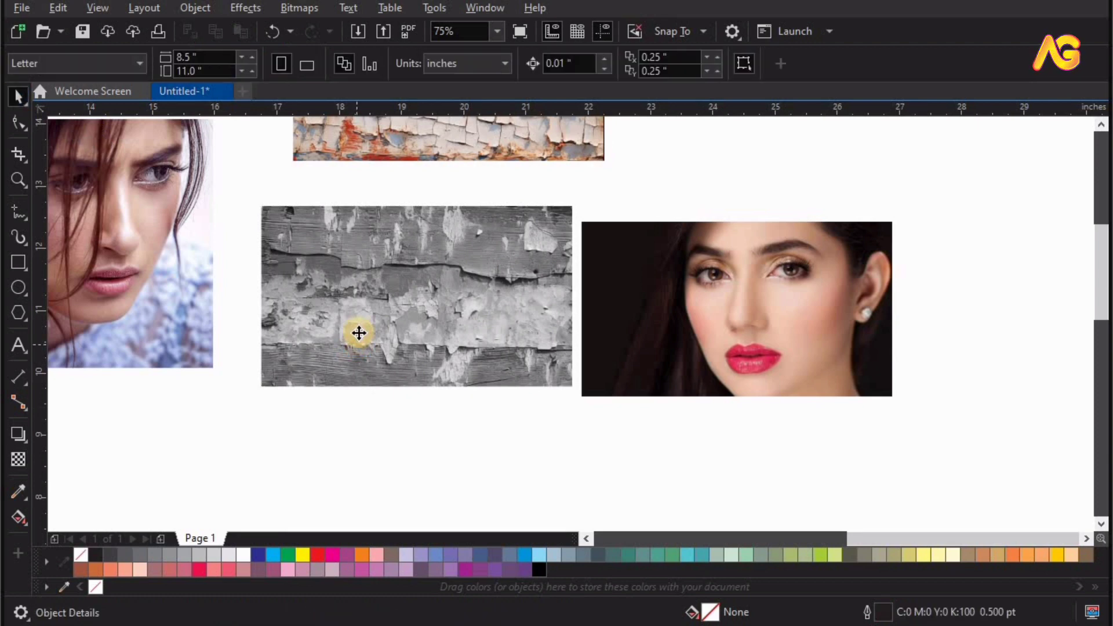
pyautogui.moveTo(357, 331); pyautogui.dragTo(675, 341)
# Align the wood texture with the red-lipped portrait so that both are centered horizontally and vertically.
pyautogui.press('F2')
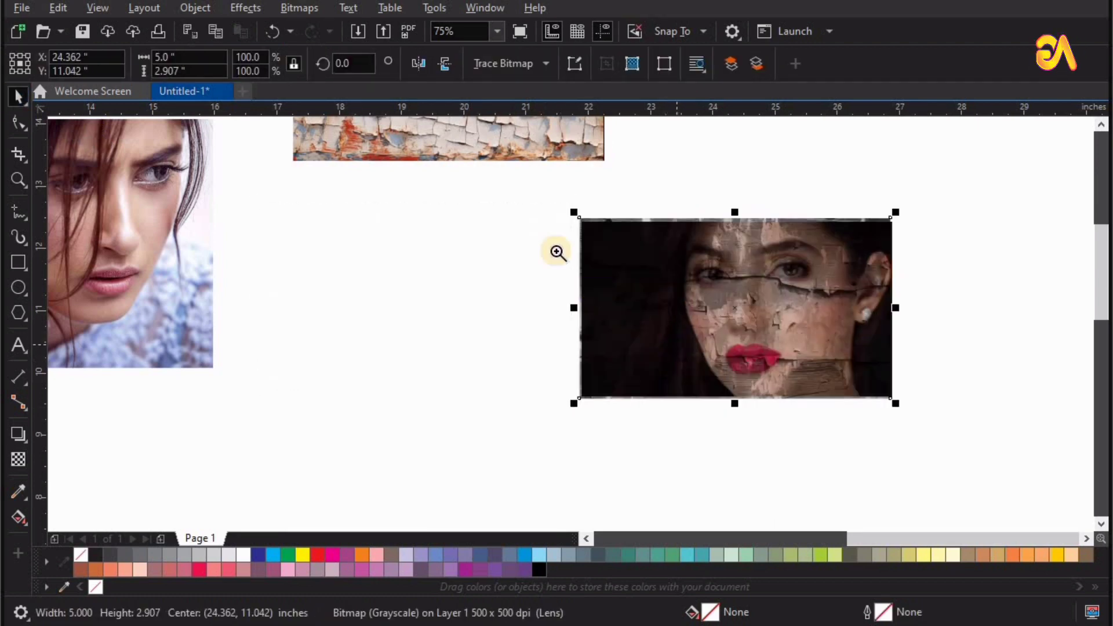
pyautogui.moveTo(542, 225); pyautogui.dragTo(1016, 447)
pyautogui.press('F3')
pyautogui.press('F2')
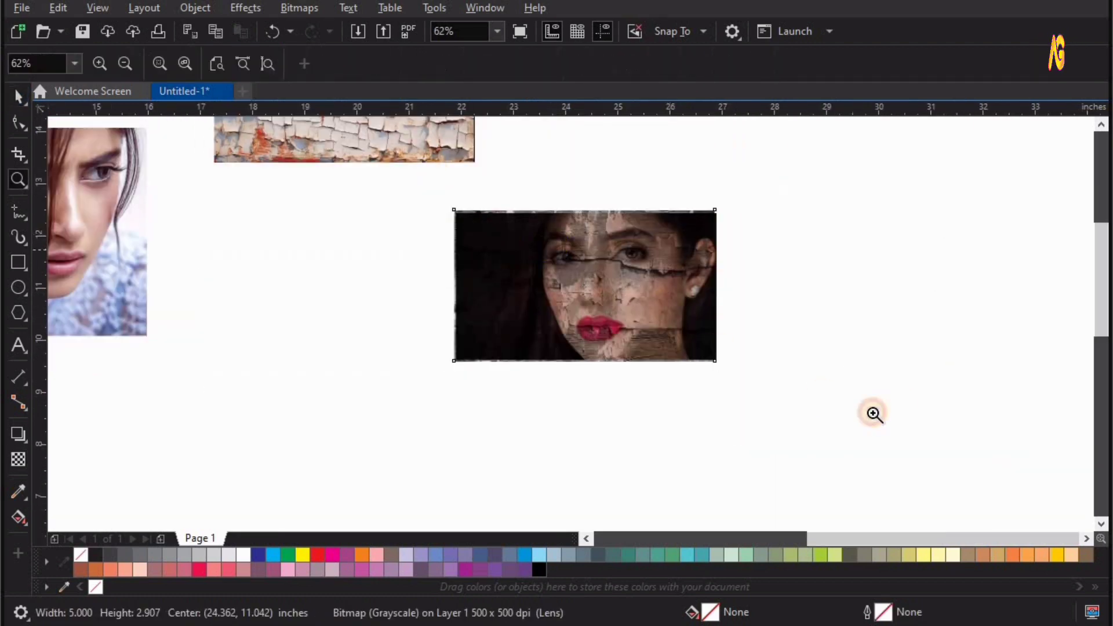
pyautogui.moveTo(873, 413); pyautogui.dragTo(435, 169)
pyautogui.moveTo(587, 203); pyautogui.dragTo(592, 217)
pyautogui.moveTo(522, 249); pyautogui.dragTo(525, 292)
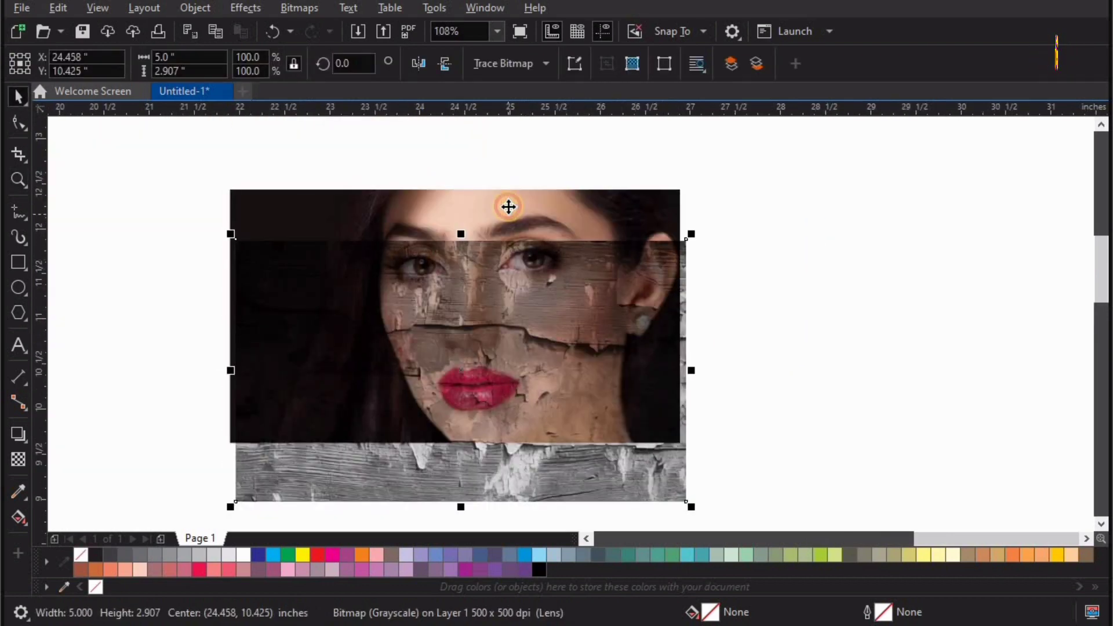
pyautogui.keyDown('shift'); pyautogui.click(506, 206); pyautogui.keyUp('shift')
pyautogui.press('c')
pyautogui.press('e')
pyautogui.click(693, 329)
pyautogui.moveTo(637, 303); pyautogui.dragTo(621, 315)
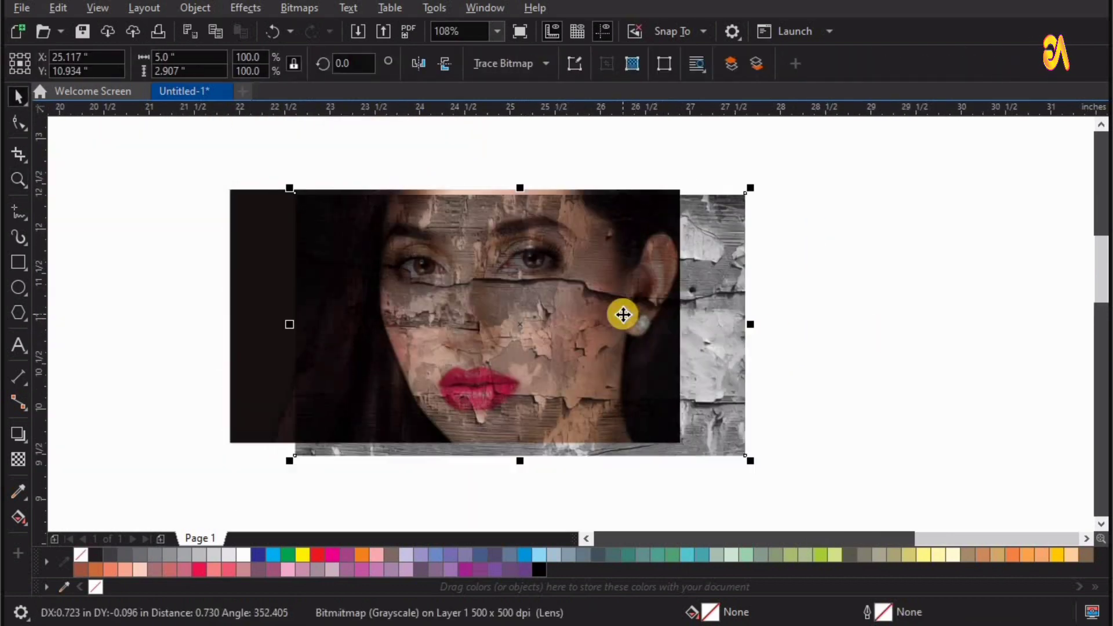
pyautogui.hotkey('ctrl', 'z')
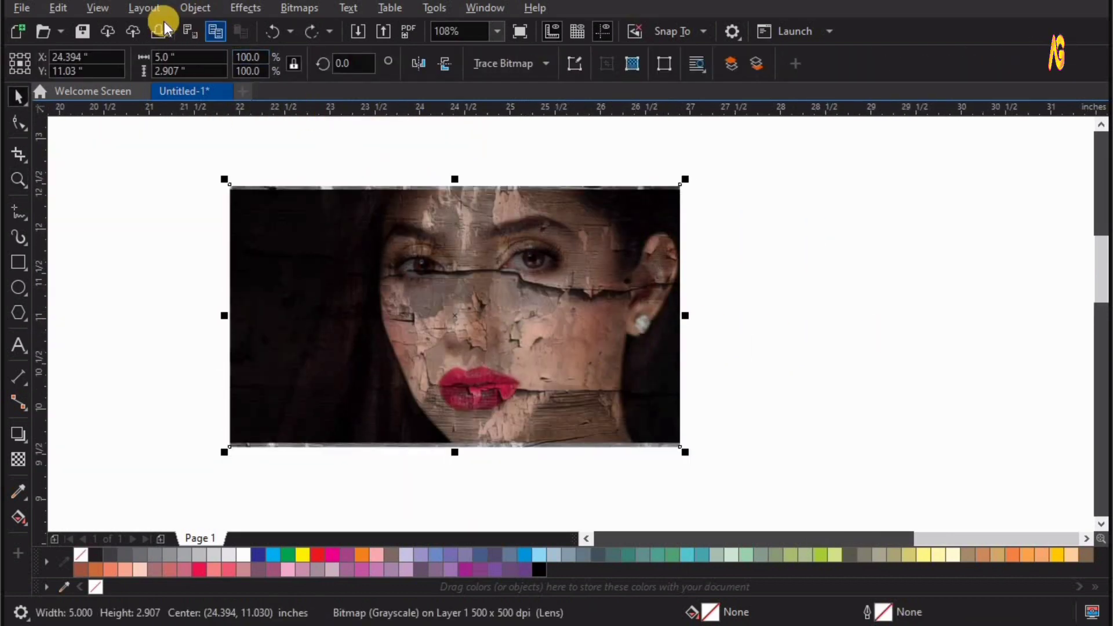
# Try the Overlay, Hard Light, Color Dodge, Exclusion, Add and Normal merge modes on the wood texture.
pyautogui.click(18, 459)
pyautogui.click(226, 63)
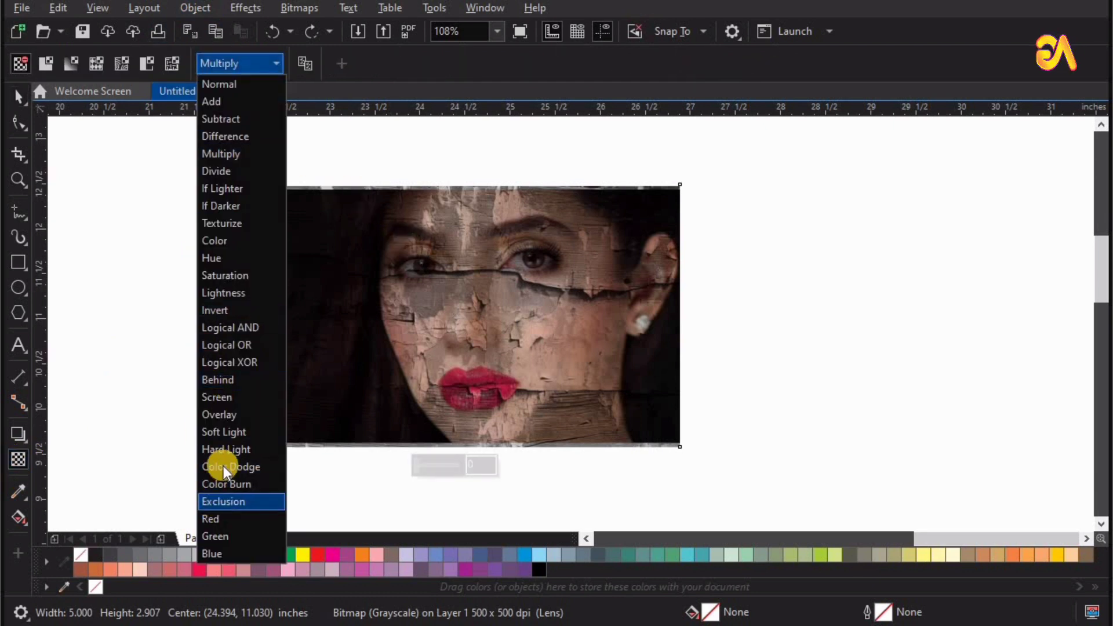
pyautogui.click(488, 360)
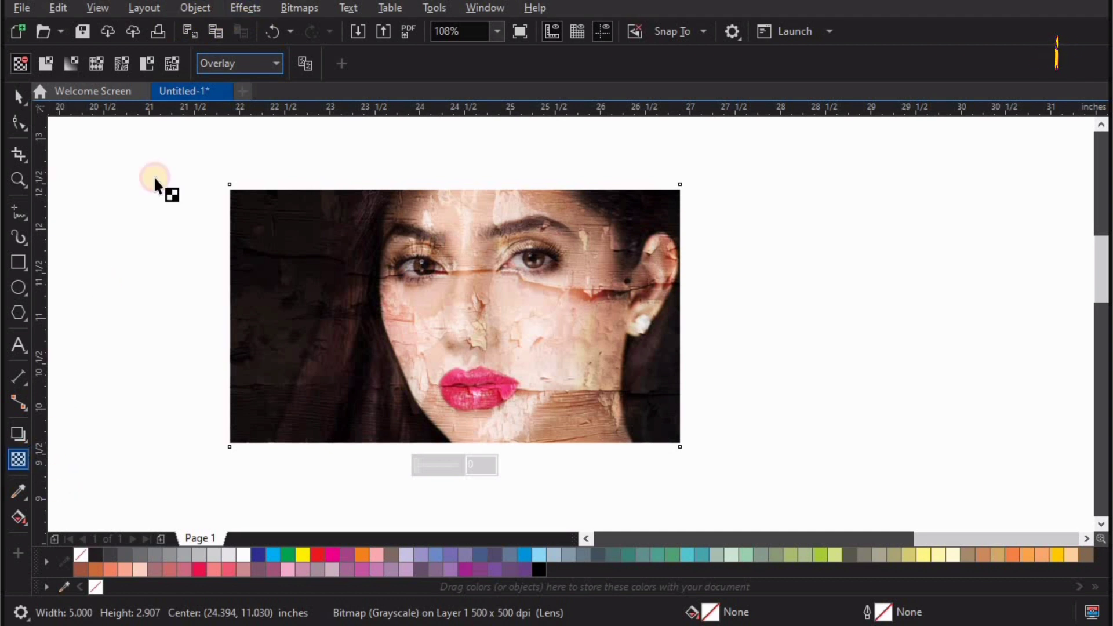
pyautogui.click(214, 63)
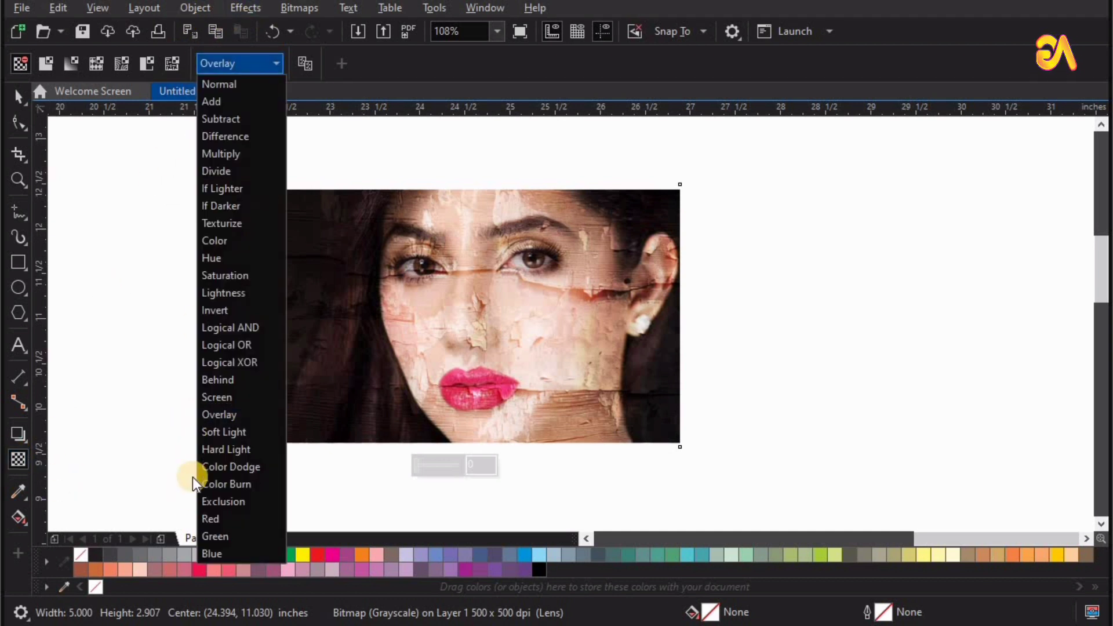
pyautogui.click(230, 451)
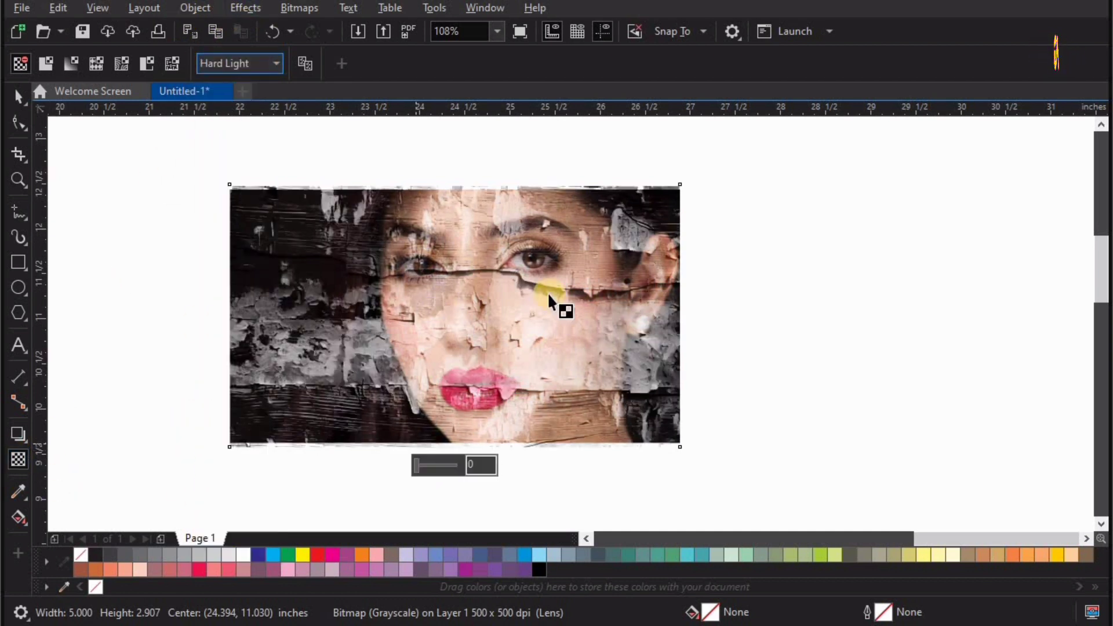
pyautogui.click(222, 63)
pyautogui.click(233, 467)
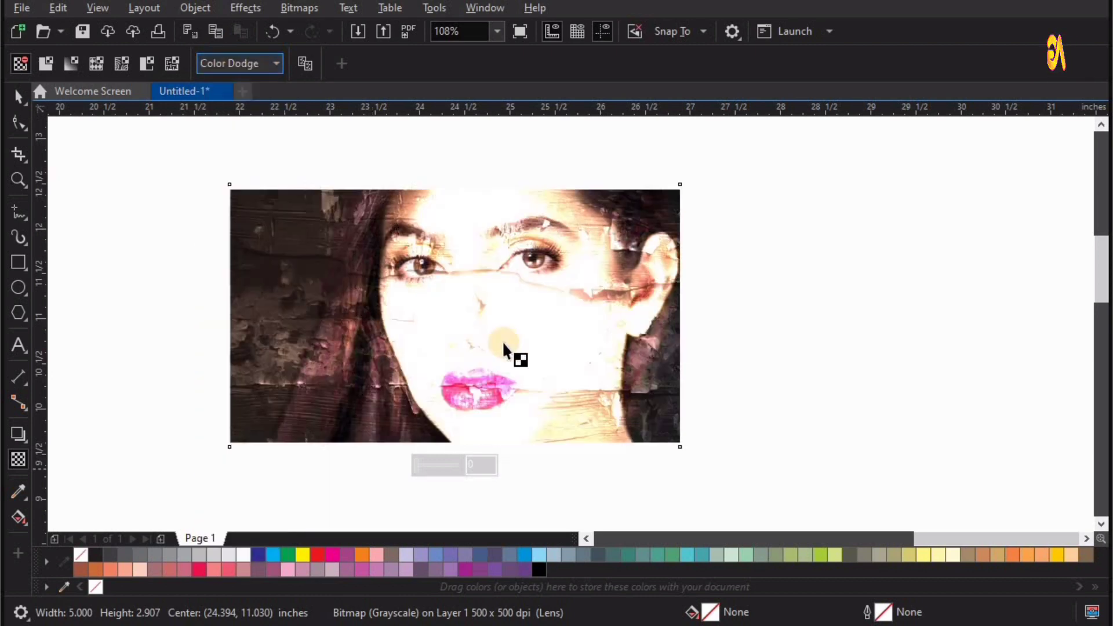
pyautogui.click(232, 65)
pyautogui.click(231, 502)
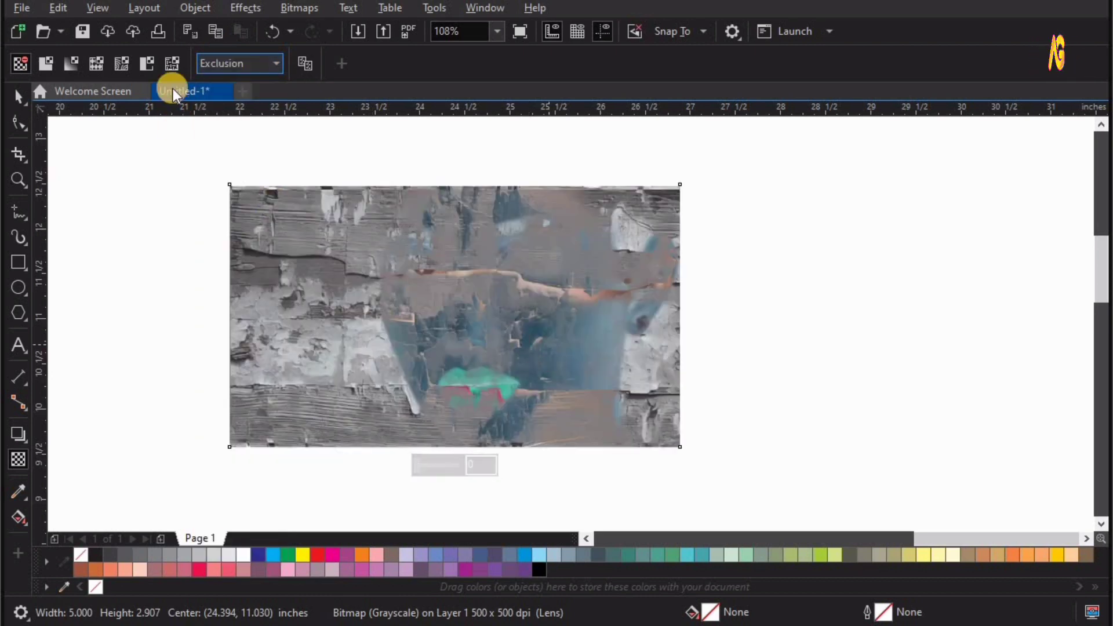
pyautogui.click(223, 63)
pyautogui.click(223, 102)
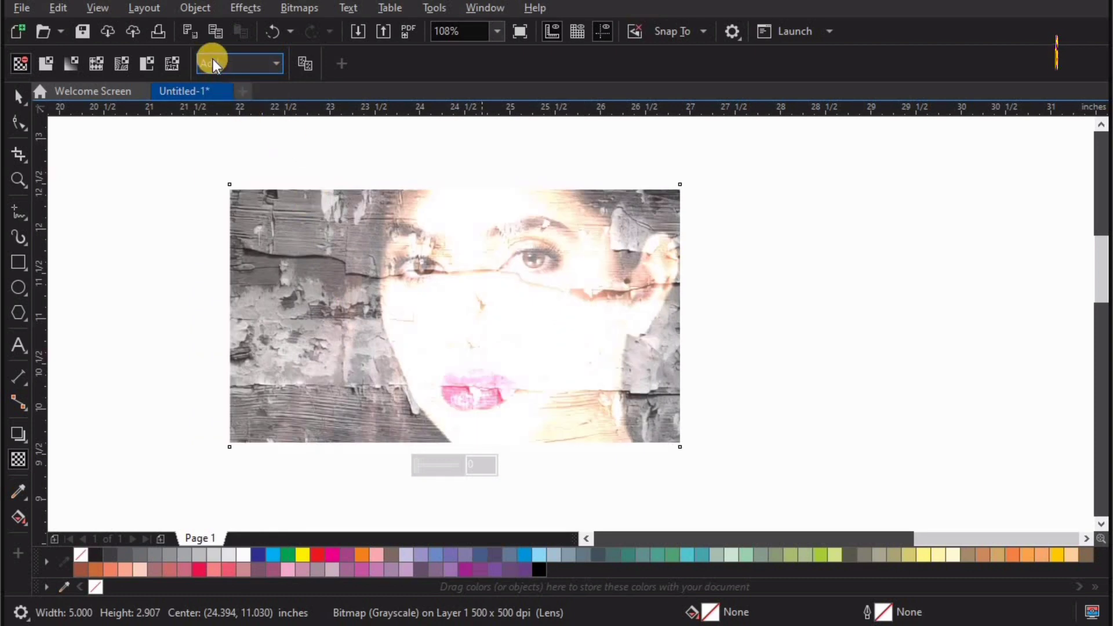
pyautogui.click(216, 64)
pyautogui.click(219, 84)
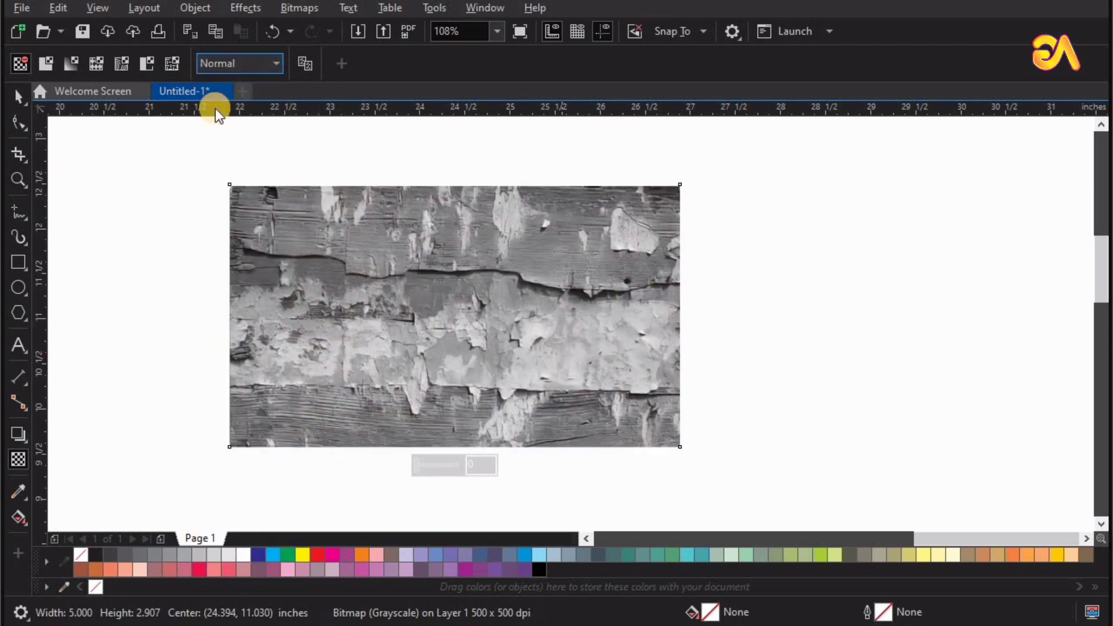
# Set the wood texture's merge mode to Overlay and check the blend on the portrait.
pyautogui.click(237, 64)
pyautogui.click(231, 418)
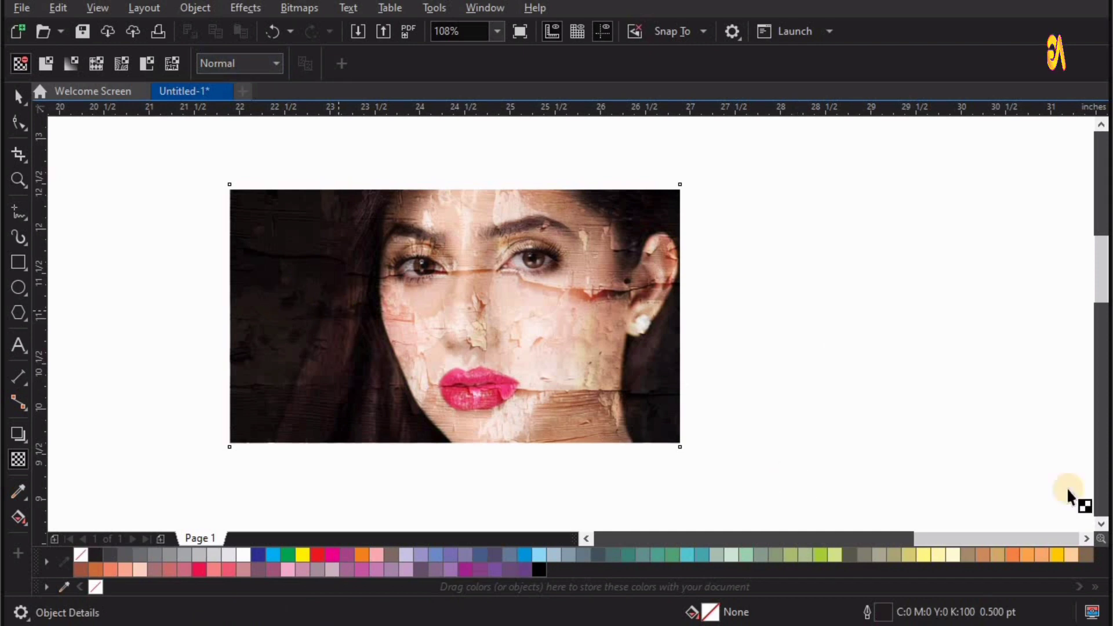
pyautogui.press('F4')
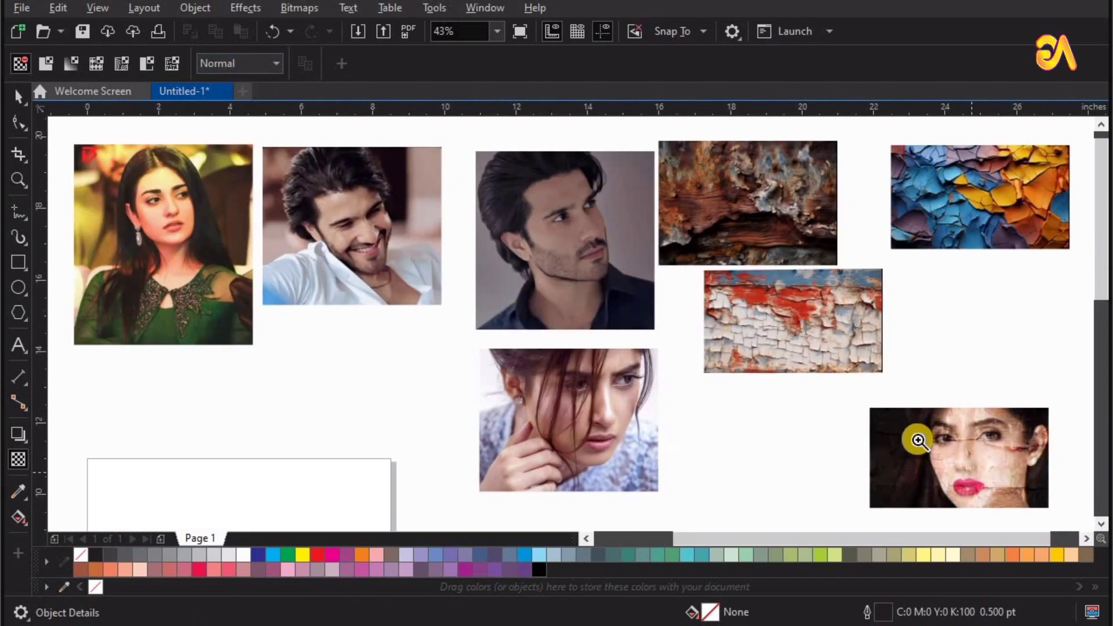
pyautogui.press('z')
pyautogui.moveTo(849, 387); pyautogui.dragTo(1100, 558)
pyautogui.press('F4')
# Move the red-lipped portrait together with its texture to just below the blue and orange paint texture.
pyautogui.press('space')
pyautogui.moveTo(854, 395); pyautogui.dragTo(1071, 527)
pyautogui.moveTo(929, 420); pyautogui.dragTo(964, 308)
# Move the red and white peeling-paint texture beside the lower woman's portrait and convert it to a 500 dpi Grayscale (8-bit) bitmap.
pyautogui.moveTo(780, 276); pyautogui.dragTo(781, 419)
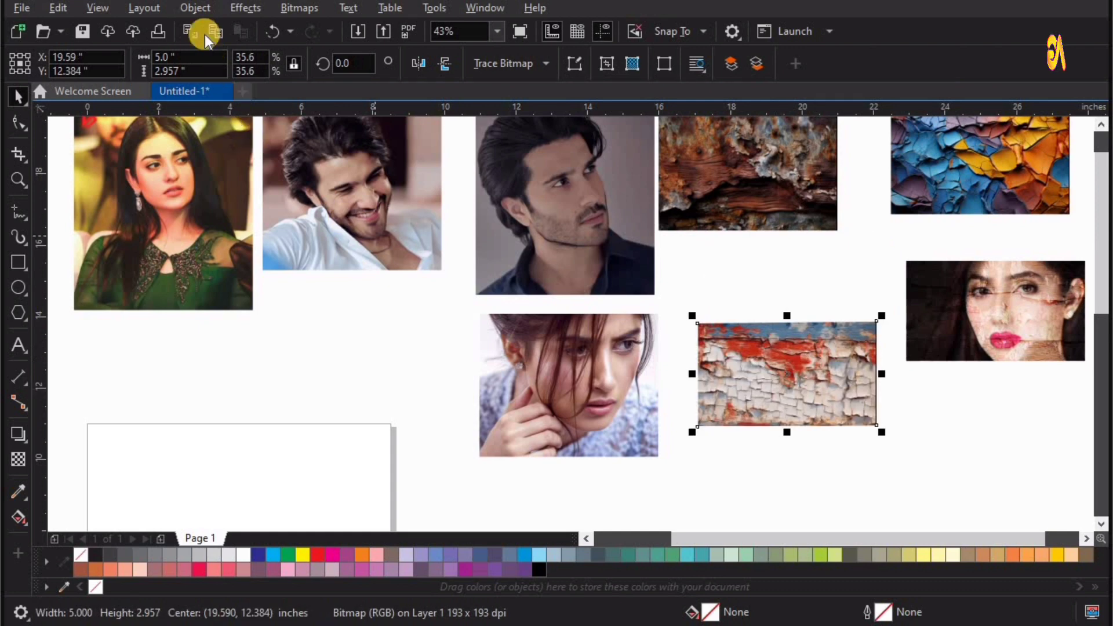
pyautogui.click(290, 8)
pyautogui.click(300, 29)
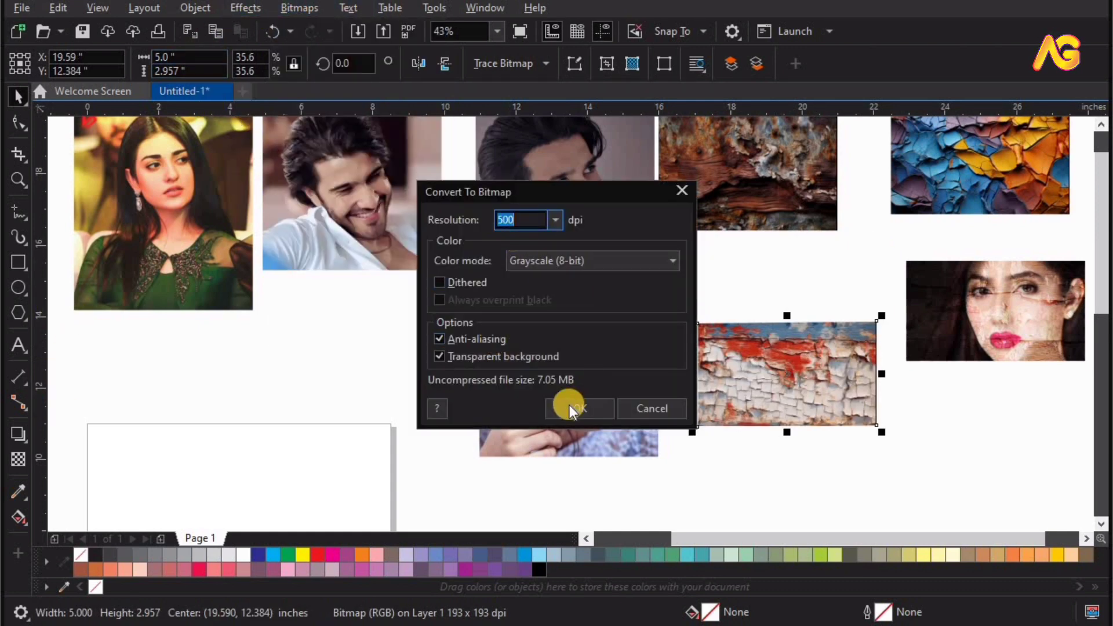
pyautogui.press('Return')
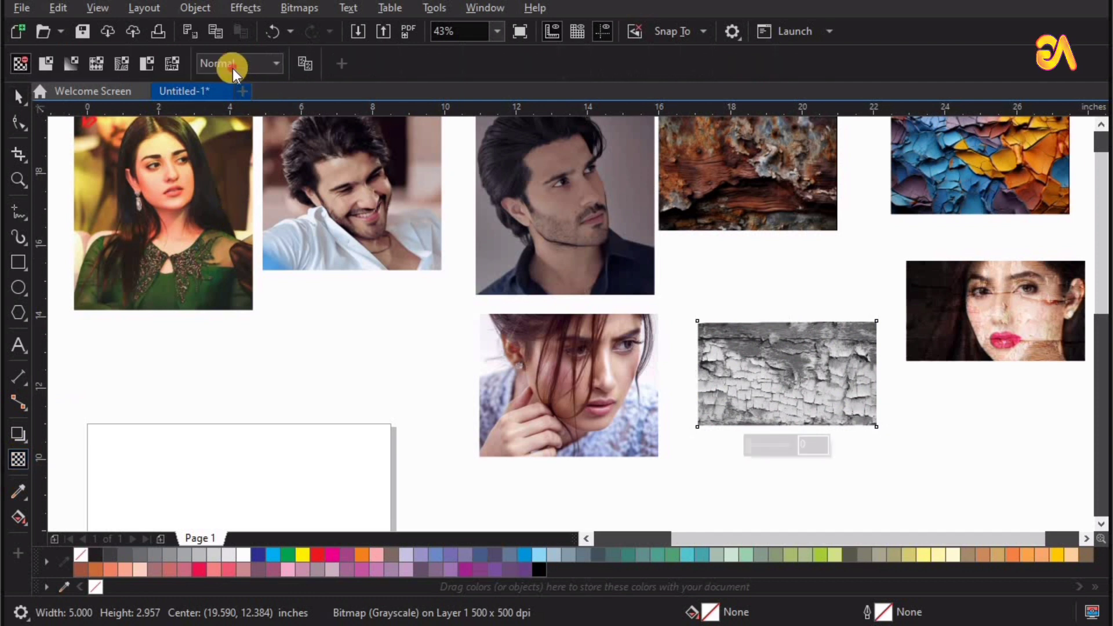
# Set the merge mode of the grayscale peeling-paint texture to Hard Light.
pyautogui.click(232, 64)
pyautogui.click(240, 448)
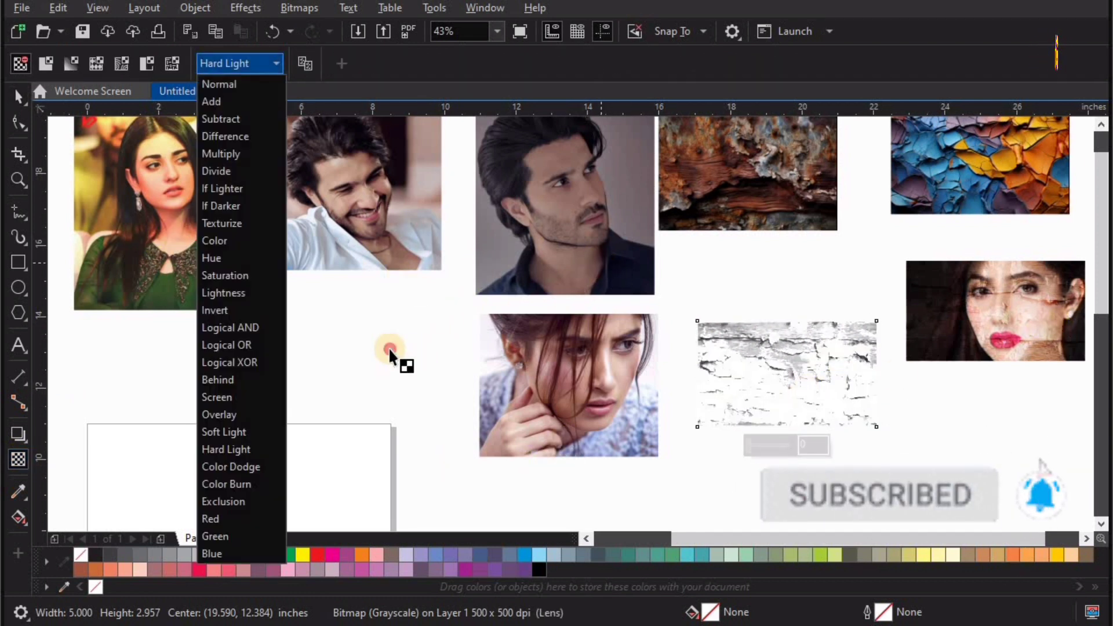
pyautogui.click(388, 346)
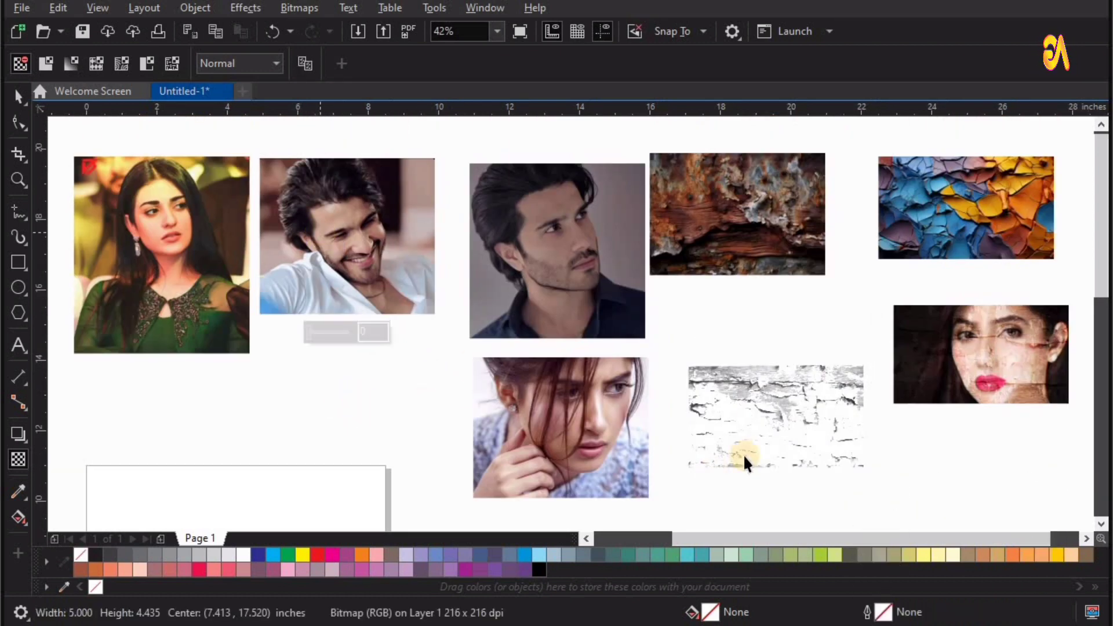
# Move the Hard Light texture onto the portrait of the woman resting her face on her hand.
pyautogui.press('space')
pyautogui.moveTo(685, 423); pyautogui.dragTo(268, 281)
pyautogui.moveTo(226, 362); pyautogui.dragTo(621, 137)
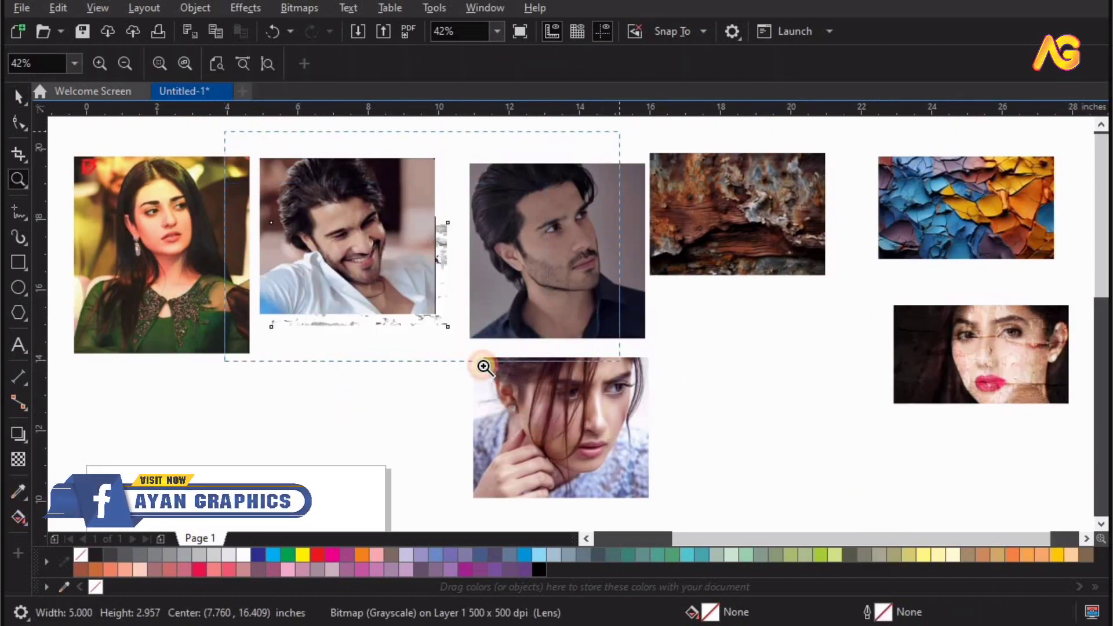
pyautogui.moveTo(539, 399); pyautogui.dragTo(156, 310)
pyautogui.scroll(-2, 165, 295)
pyautogui.moveTo(561, 463); pyautogui.dragTo(557, 420)
pyautogui.scroll(2, 566, 326)
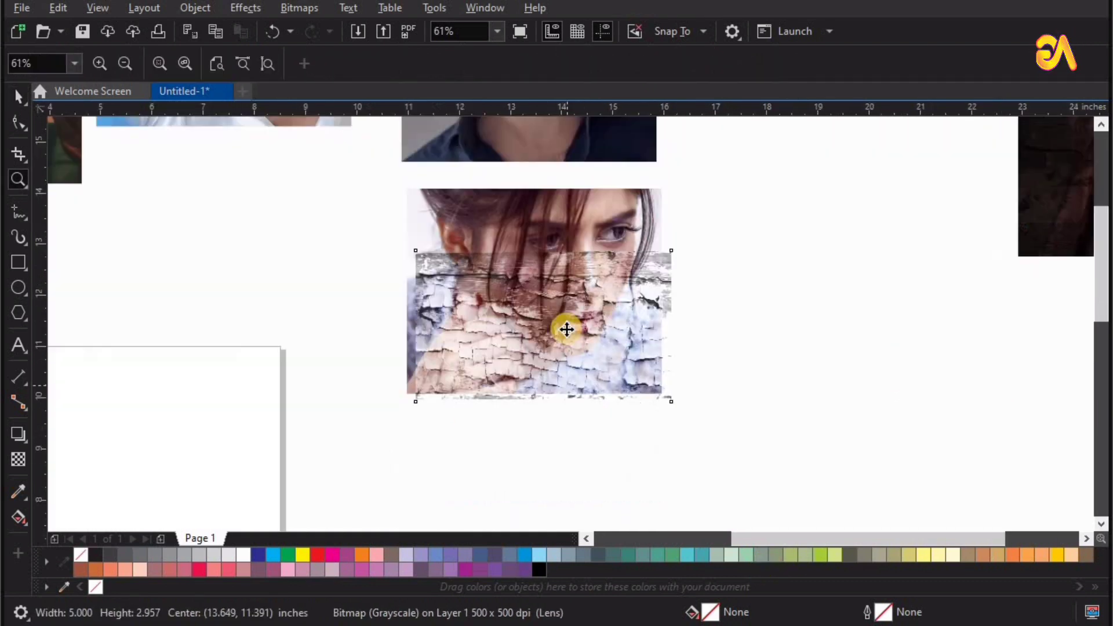
# Center the Hard Light texture on the woman's portrait and stretch it to about 4.16 in high to cover the photo.
pyautogui.click(595, 218)
pyautogui.click(616, 355)
pyautogui.keyDown('shift'); pyautogui.click(584, 219); pyautogui.keyUp('shift')
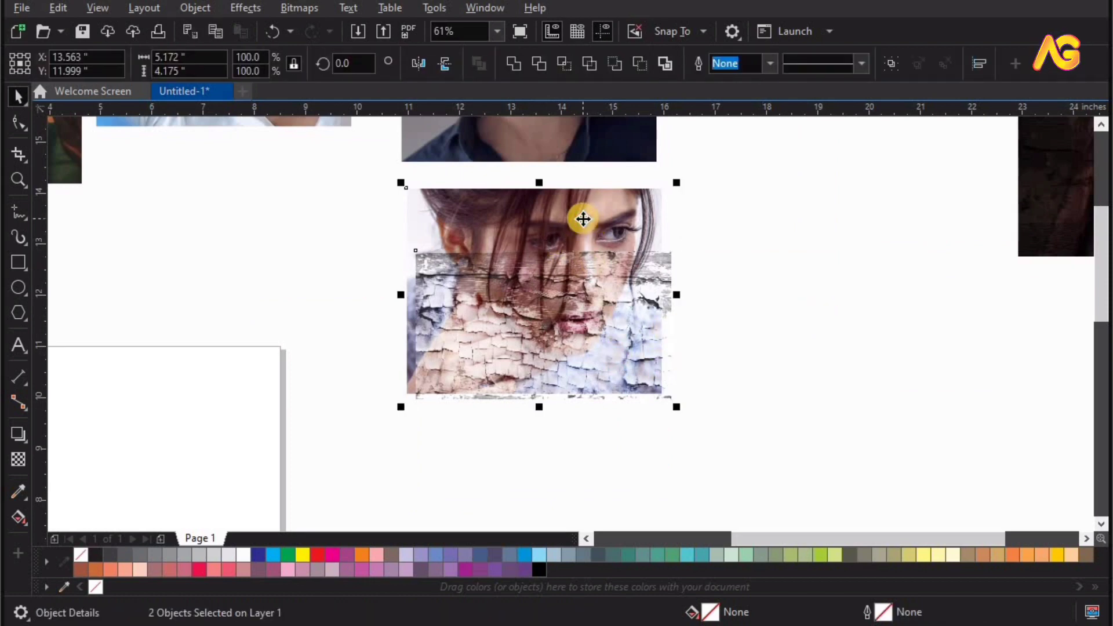
pyautogui.press('c')
pyautogui.press('e')
pyautogui.click(582, 303)
pyautogui.moveTo(537, 377); pyautogui.dragTo(539, 405)
# Set the uniform transparency of the Hard Light texture to 38.
pyautogui.click(17, 461)
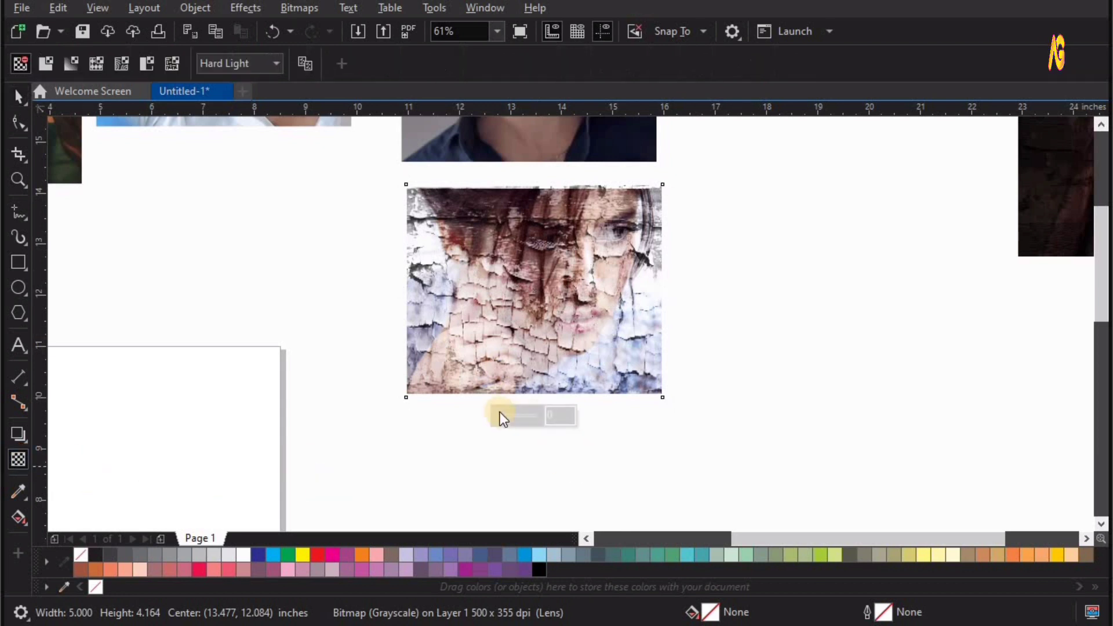
pyautogui.click(514, 415)
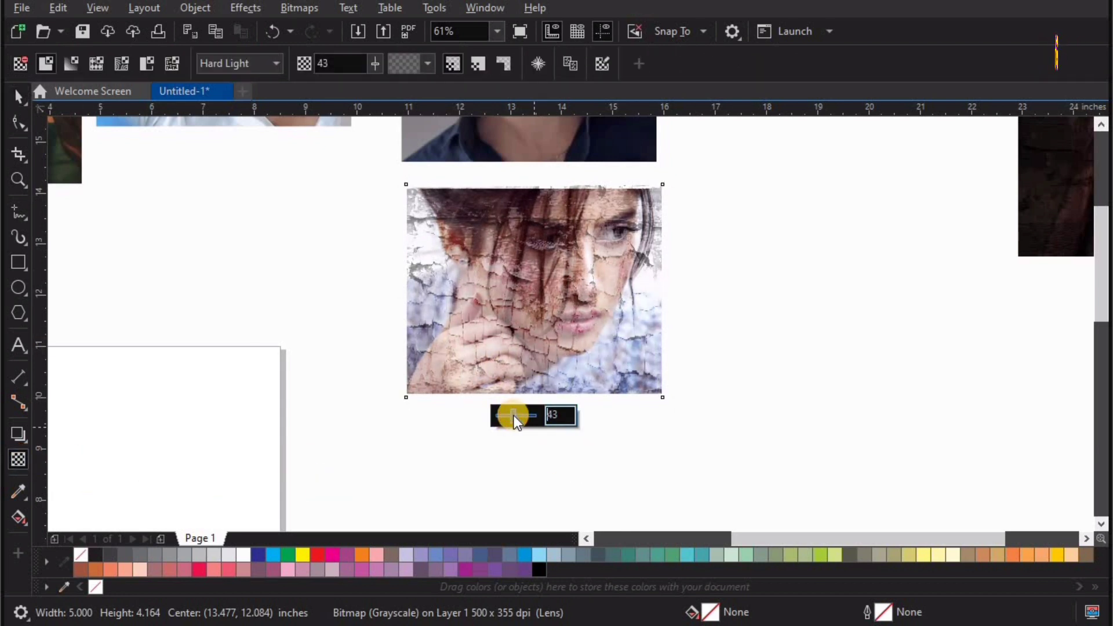
pyautogui.click(512, 415)
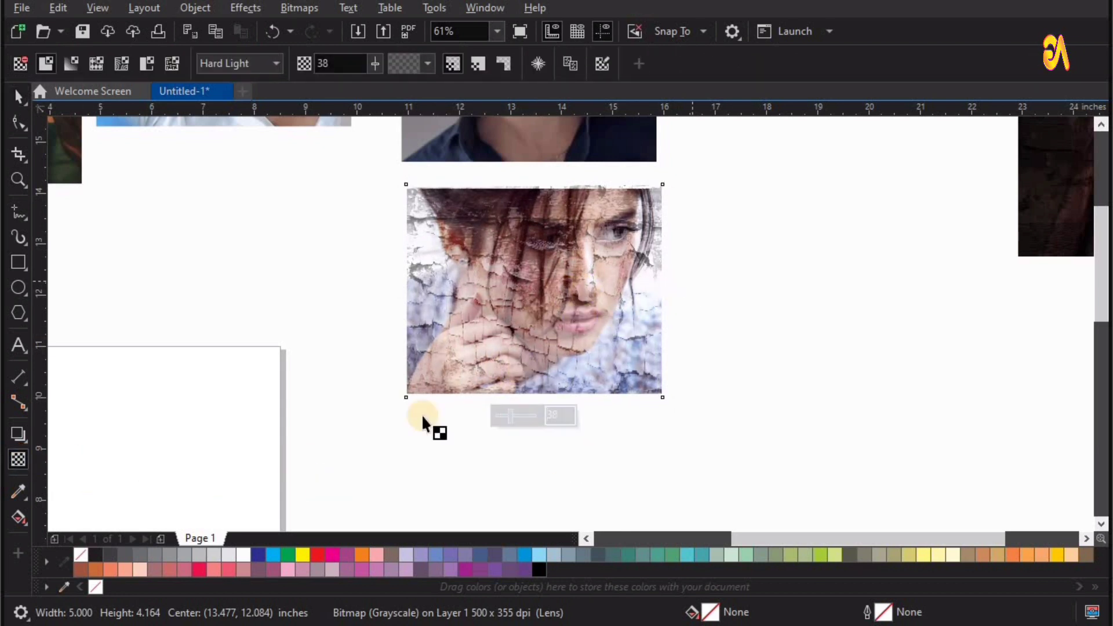
# Select the woman's portrait together with its peeling-paint texture and move both right into the empty area.
pyautogui.click(19, 97)
pyautogui.click(820, 141)
pyautogui.moveTo(819, 140); pyautogui.dragTo(348, 420)
pyautogui.moveTo(421, 327); pyautogui.dragTo(732, 321)
pyautogui.click(653, 444)
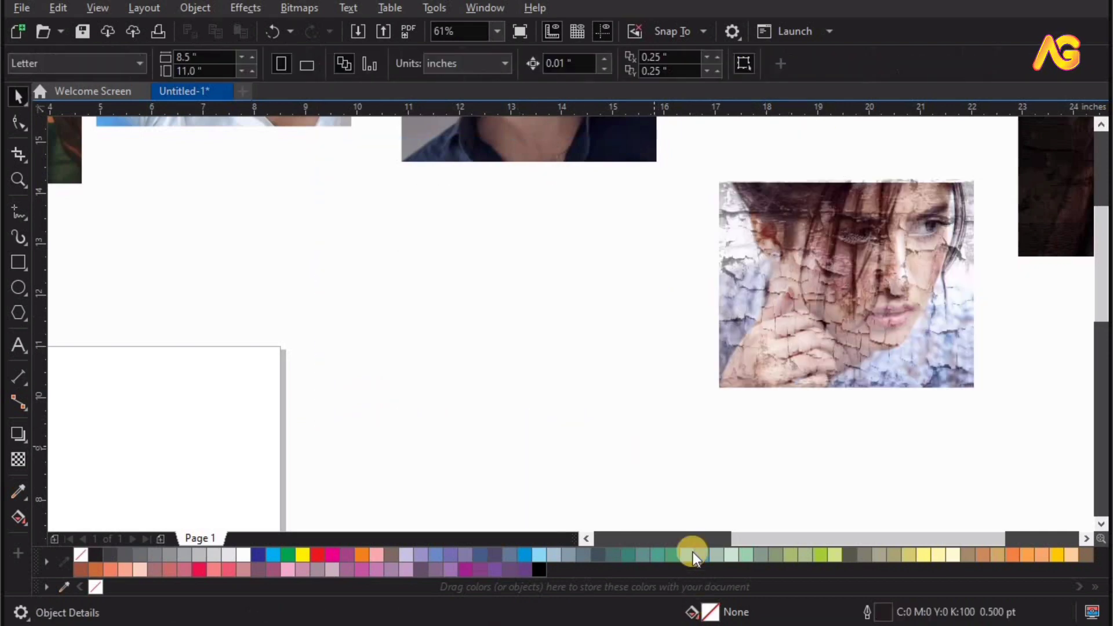
# Move the blue and orange paint texture below the dark-shirted man's portrait and convert it to a 500 dpi Grayscale (8-bit) bitmap.
pyautogui.press('F4')
pyautogui.moveTo(942, 194); pyautogui.dragTo(502, 420)
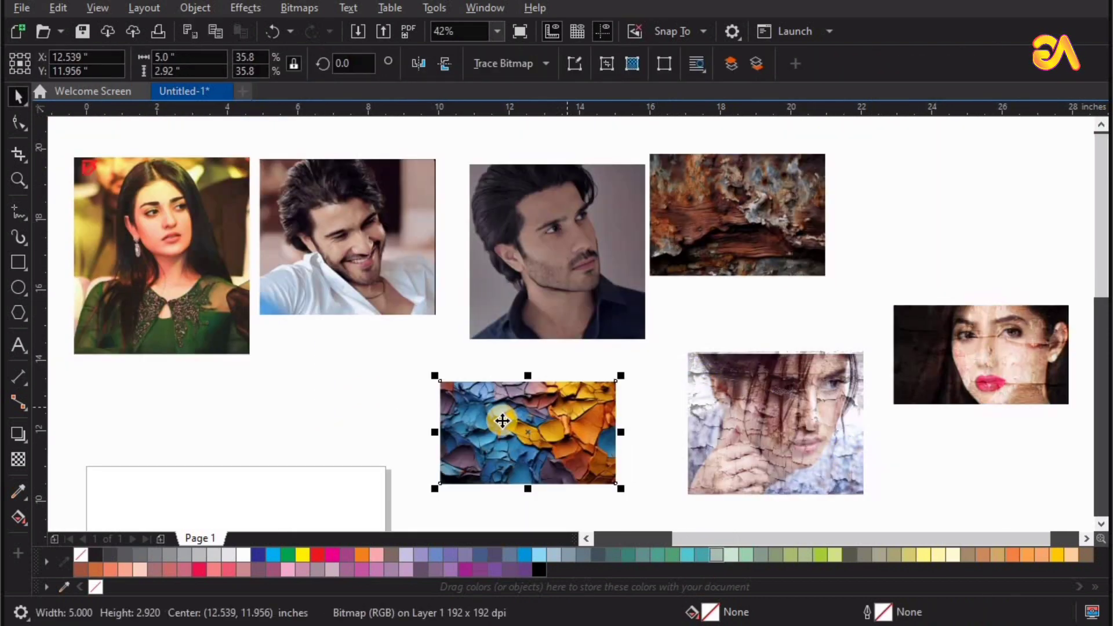
pyautogui.click(293, 11)
pyautogui.click(308, 25)
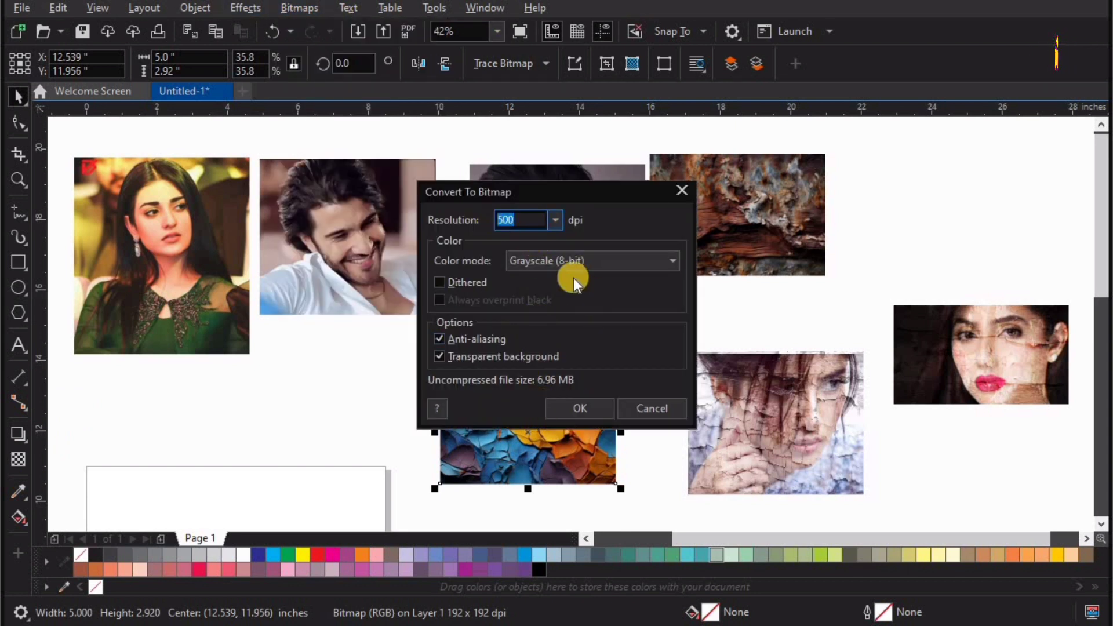
pyautogui.click(570, 409)
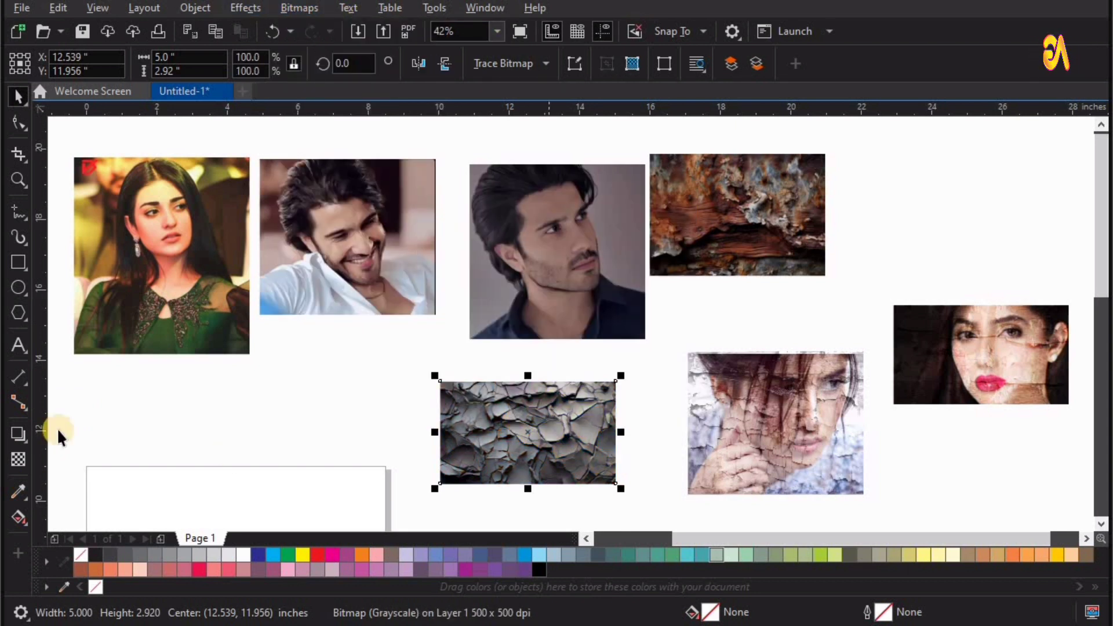
# Try Overlay on the newly converted grayscale paint texture and switch its merge mode to Behind.
pyautogui.click(21, 458)
pyautogui.click(217, 65)
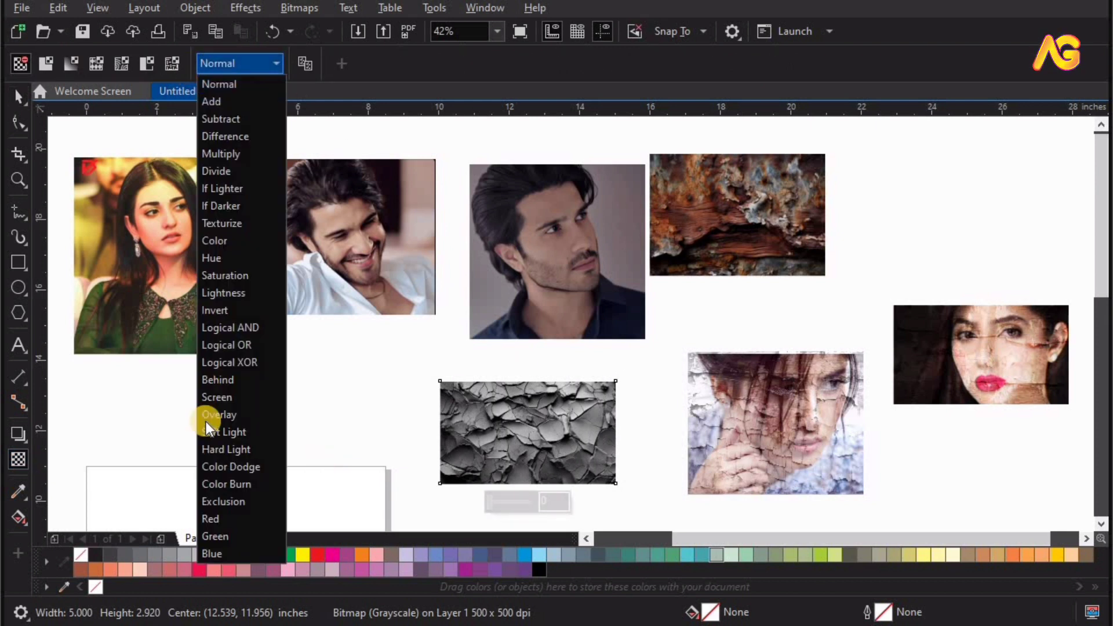
pyautogui.click(220, 413)
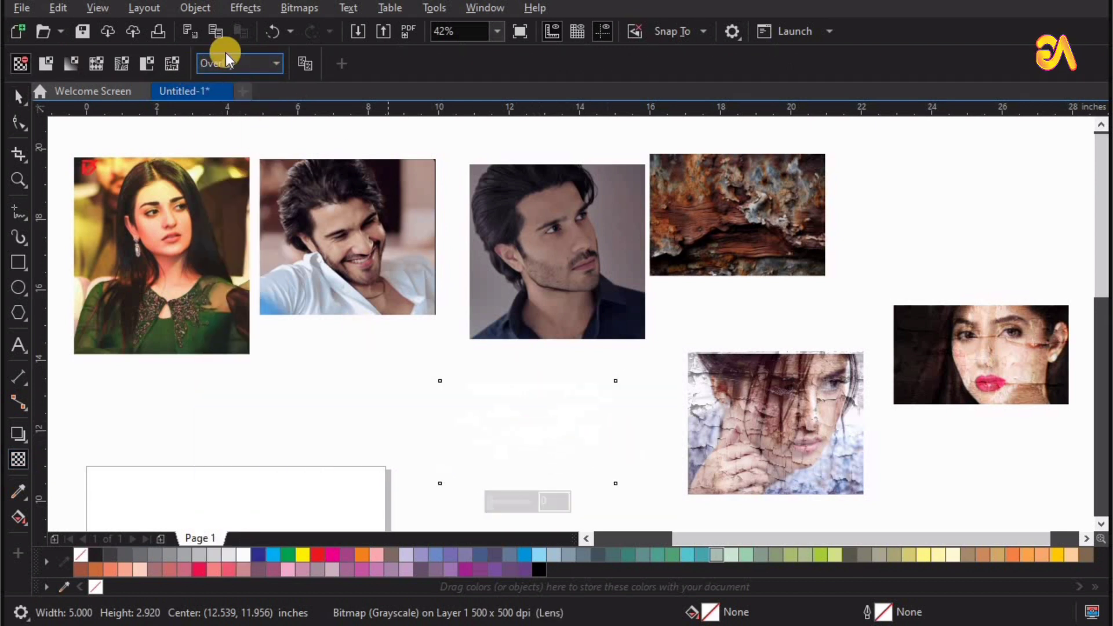
pyautogui.click(223, 60)
pyautogui.click(220, 379)
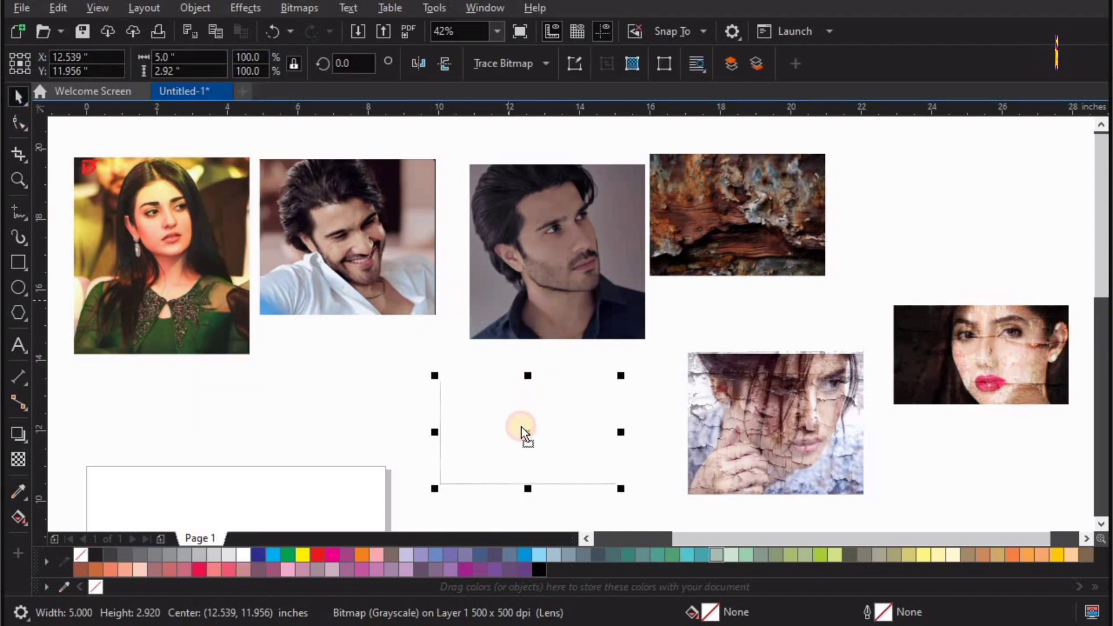
# Move the dark-shirted man's portrait down over the grayscale paint texture and select the texture.
pyautogui.moveTo(508, 221); pyautogui.dragTo(474, 387)
pyautogui.press('F2')
pyautogui.moveTo(348, 248); pyautogui.dragTo(804, 563)
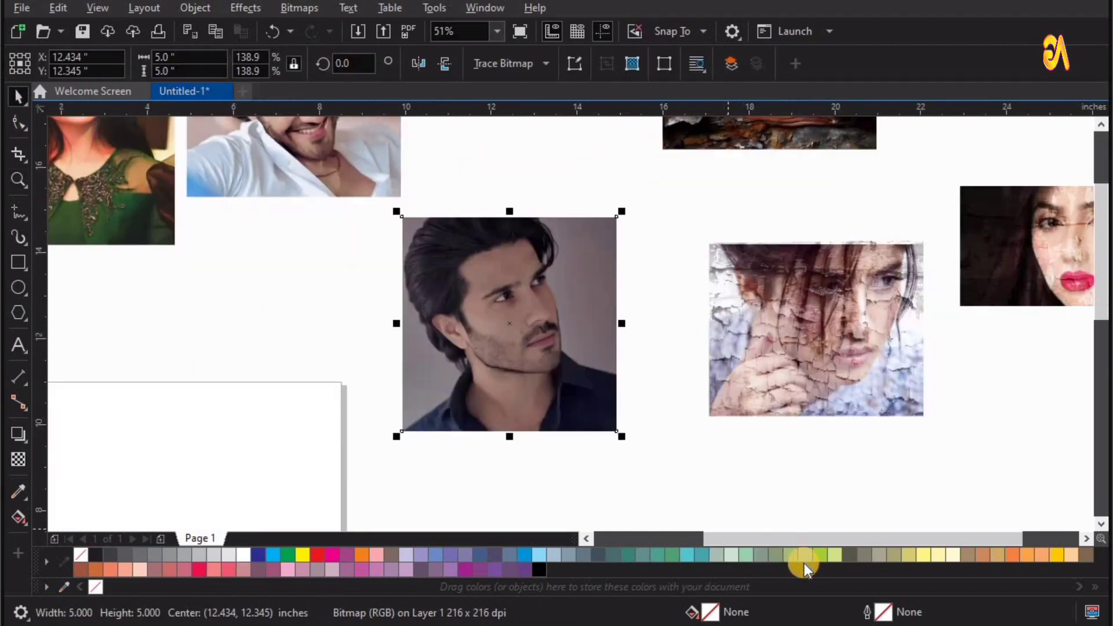
pyautogui.click(652, 354)
pyautogui.click(539, 312)
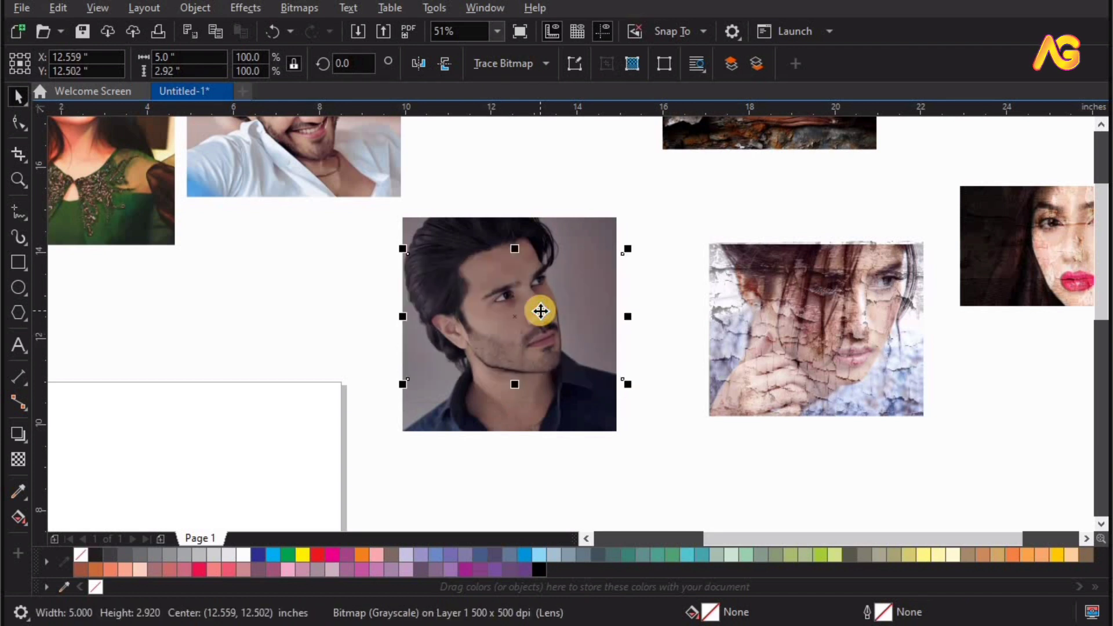
# Try the If Darker merge mode on the grayscale paint texture over the dark-shirted man.
pyautogui.click(18, 460)
pyautogui.click(213, 62)
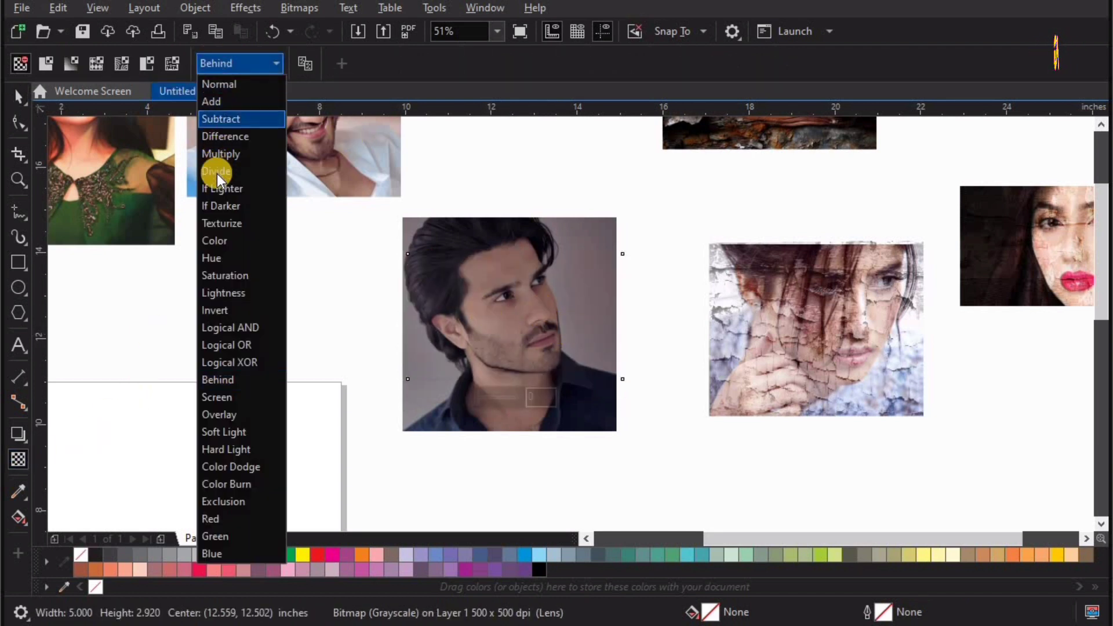
pyautogui.click(221, 206)
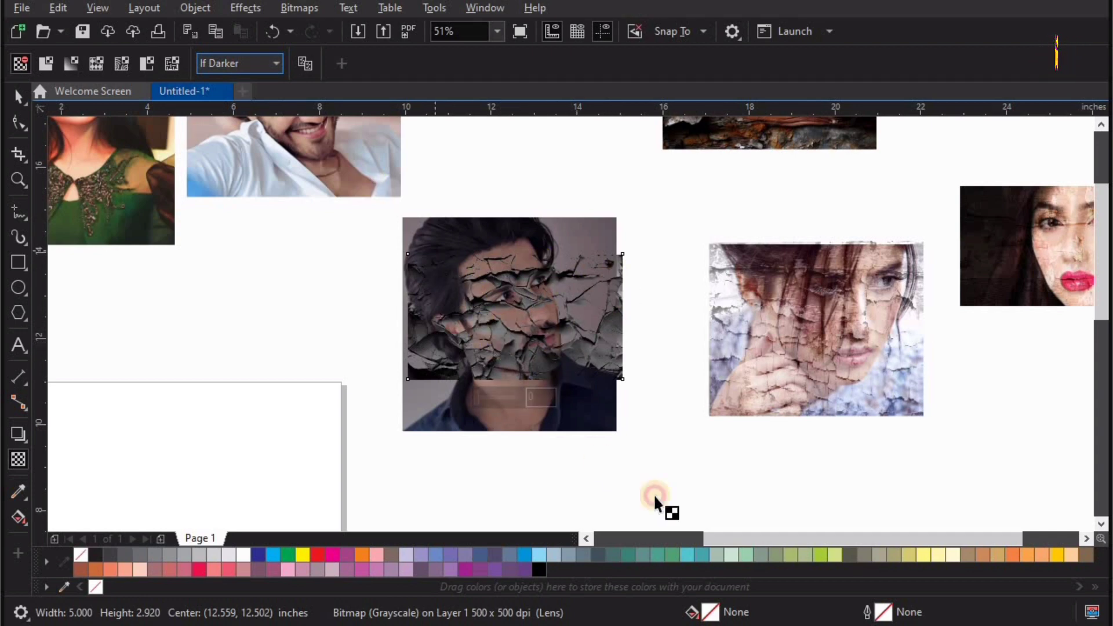
# Centre the cracked paint texture on the dark-shirted man's portrait and stretch its height to about 5.04 inches to cover the photo.
pyautogui.press('space')
pyautogui.press('z')
pyautogui.moveTo(384, 202); pyautogui.dragTo(780, 530)
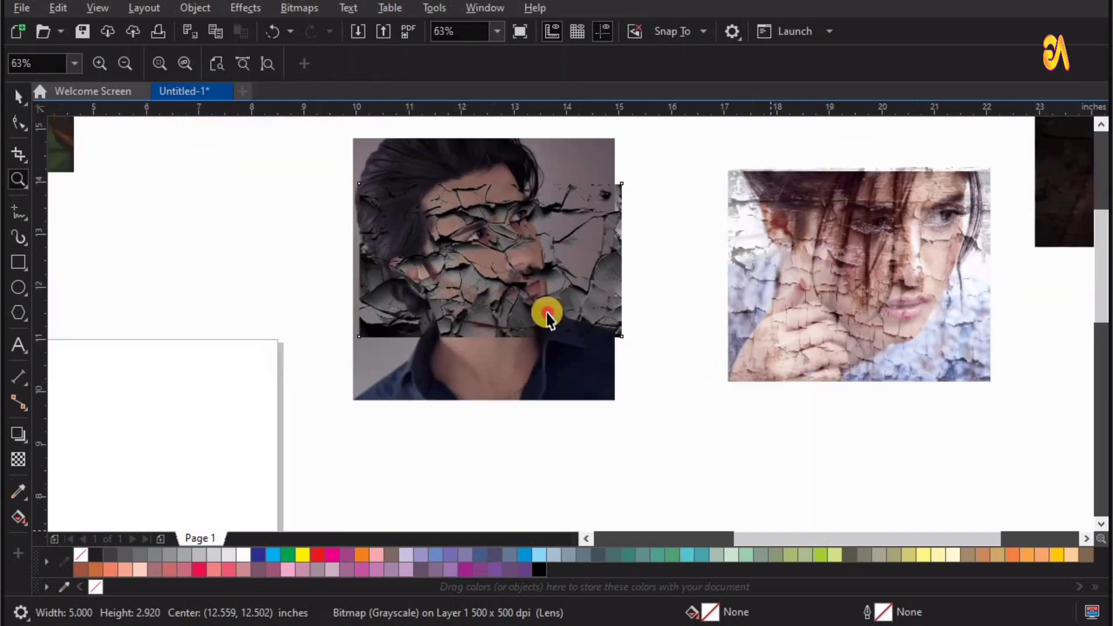
pyautogui.press('space')
pyautogui.click(547, 315)
pyautogui.keyDown('shift'); pyautogui.click(504, 390); pyautogui.keyUp('shift')
pyautogui.click(497, 313)
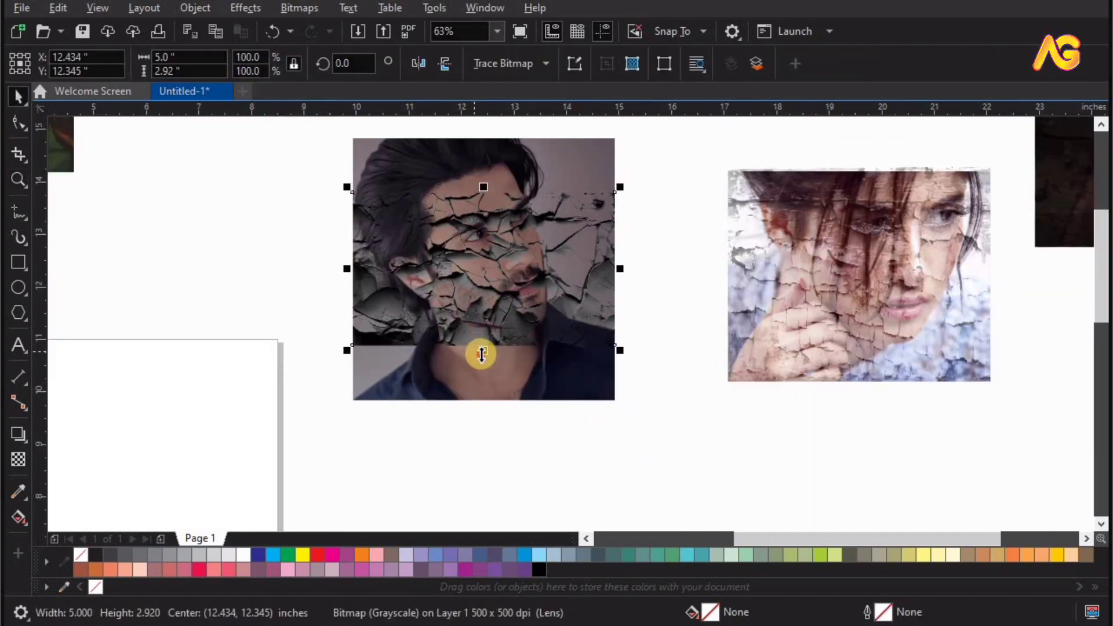
pyautogui.moveTo(490, 338); pyautogui.dragTo(485, 414)
pyautogui.press('z')
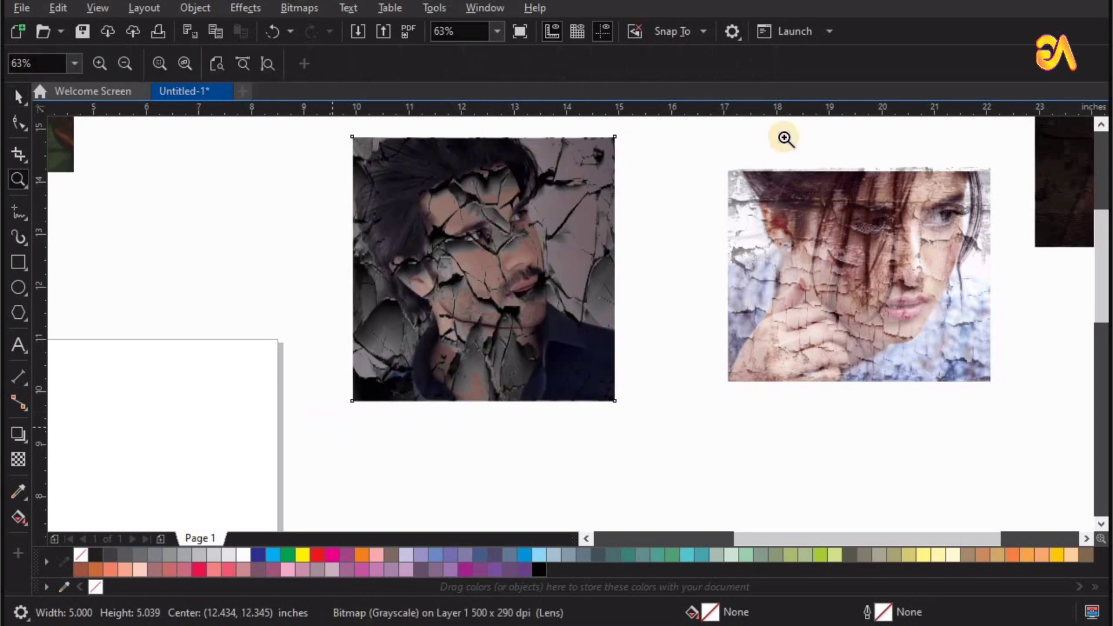
pyautogui.moveTo(785, 126); pyautogui.dragTo(325, 424)
pyautogui.press('space')
pyautogui.press('Escape')
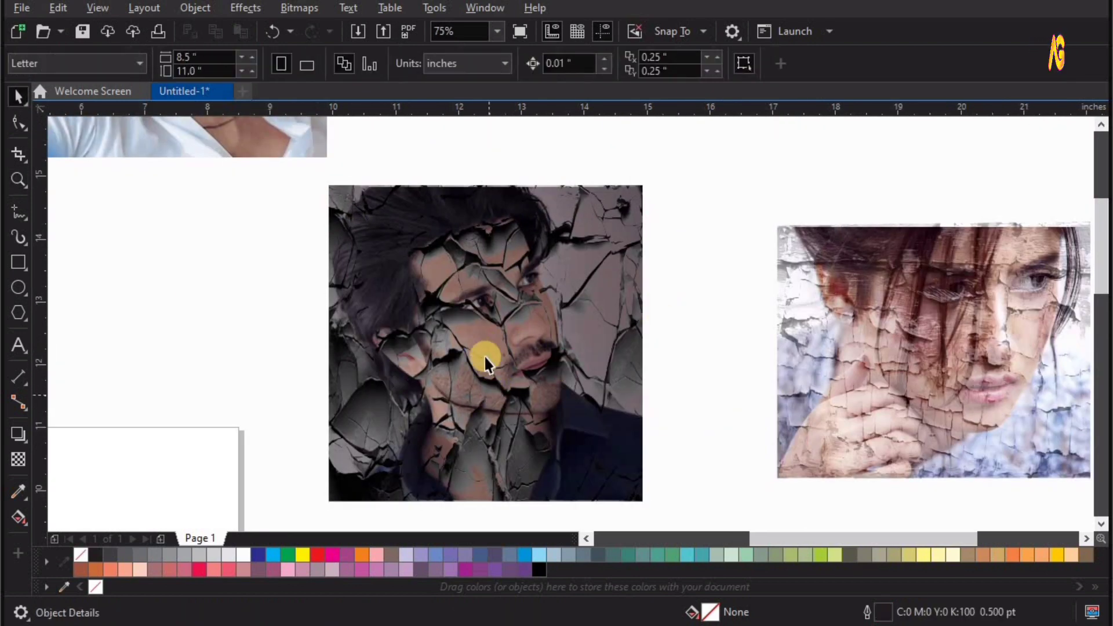
# Try the Screen merge mode on the texture covering the dark-shirted man's portrait.
pyautogui.press('F4')
pyautogui.press('z')
pyautogui.moveTo(350, 238); pyautogui.dragTo(766, 535)
pyautogui.moveTo(377, 177); pyautogui.dragTo(685, 455)
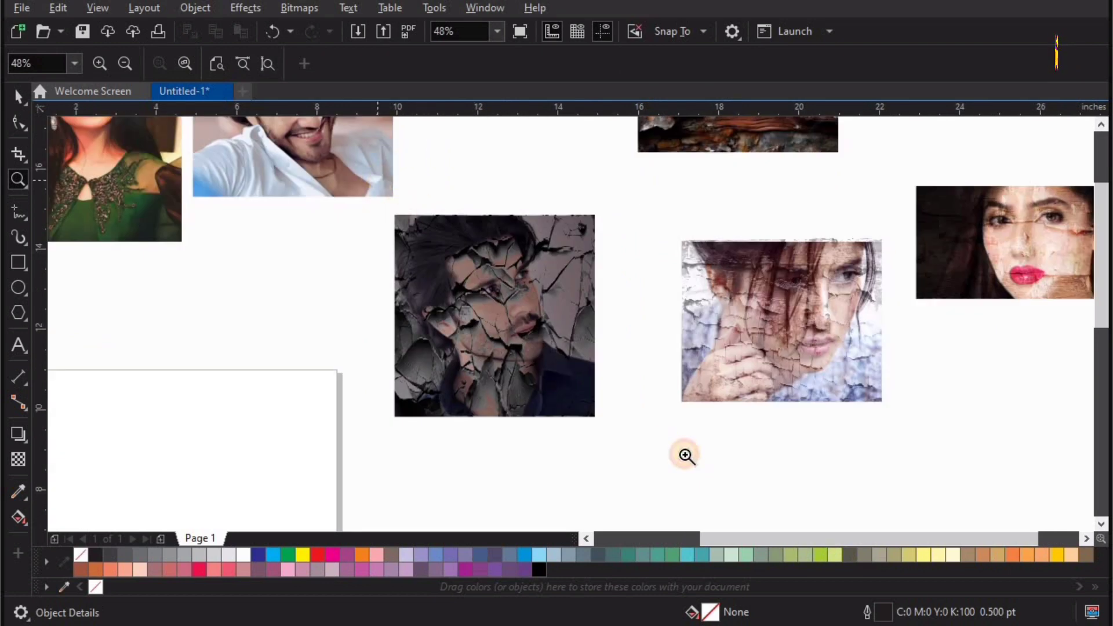
pyautogui.press('space')
pyautogui.click(590, 325)
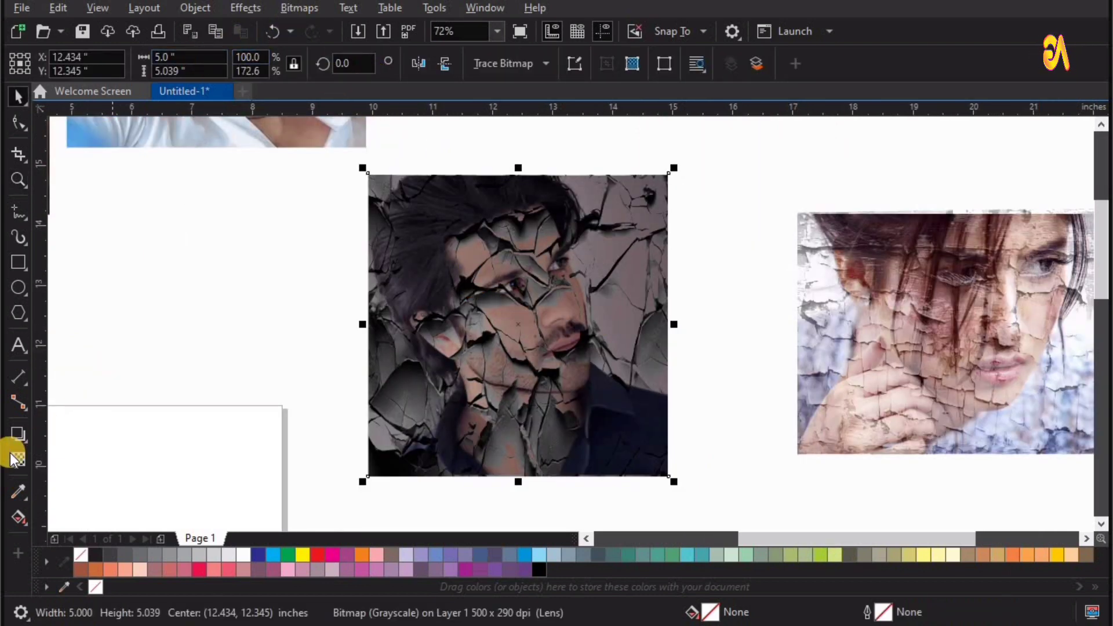
pyautogui.click(225, 69)
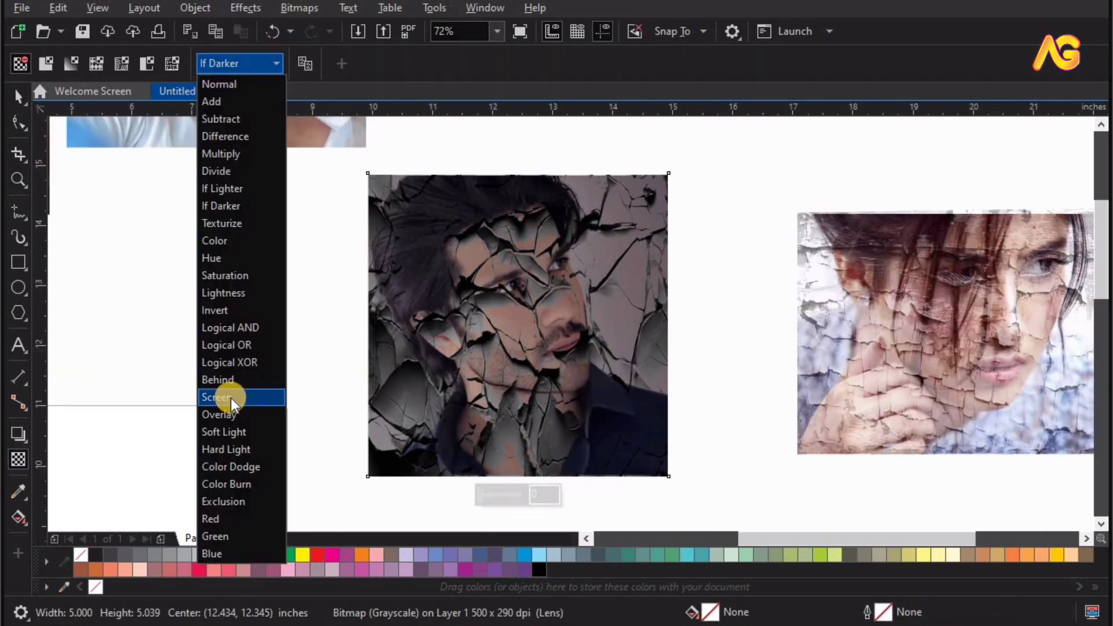
pyautogui.click(231, 397)
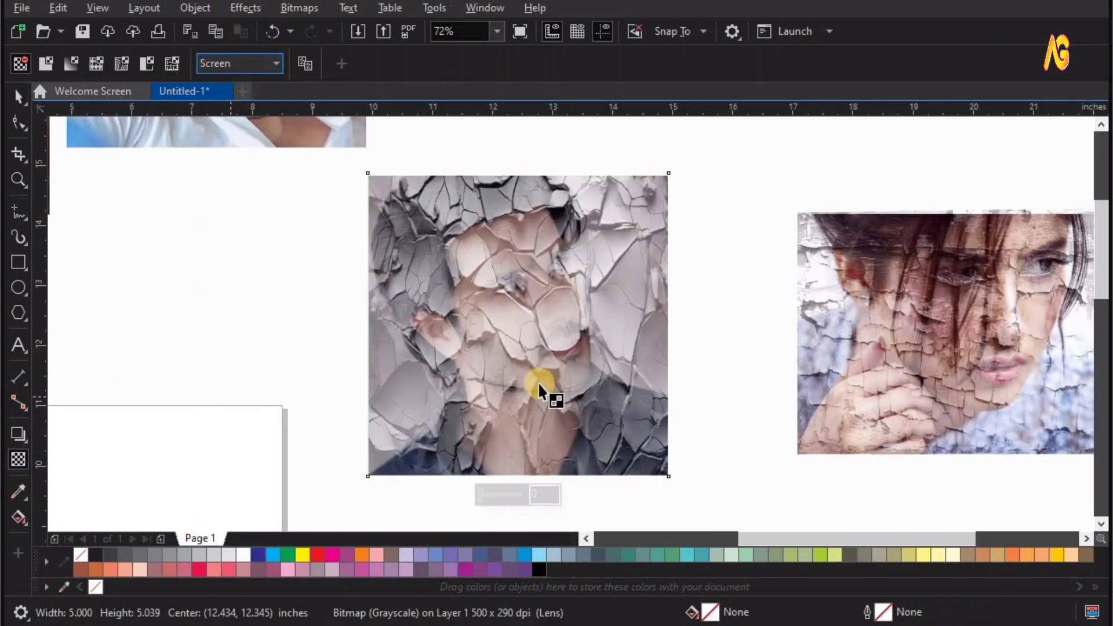
# Compare Soft Light and Hard Light on the dark-shirted man's texture and keep Soft Light.
pyautogui.click(241, 63)
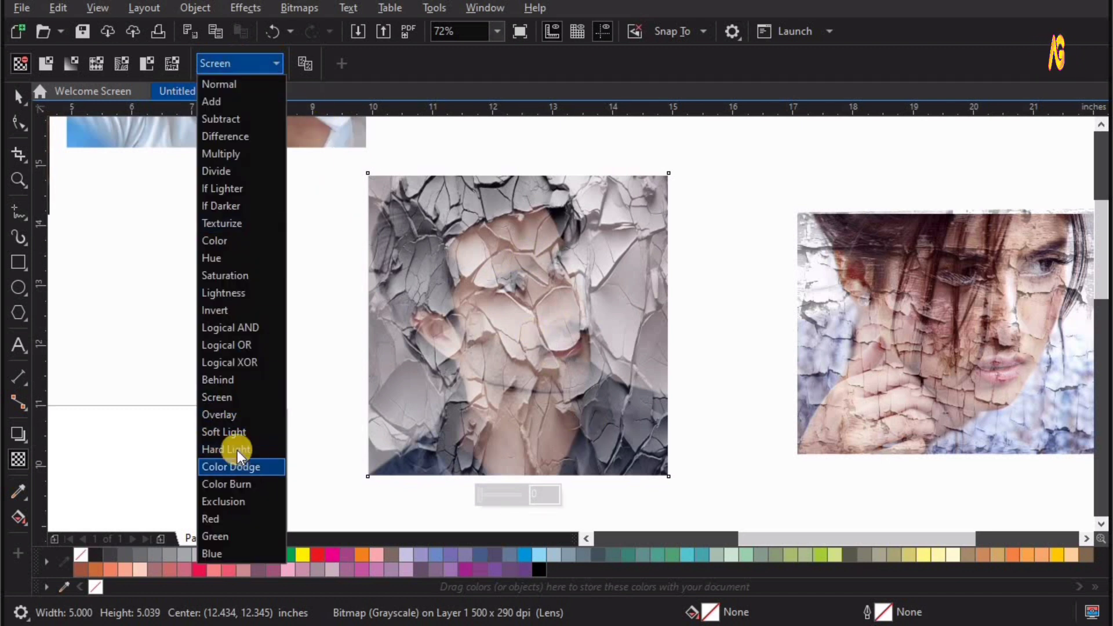
pyautogui.click(231, 436)
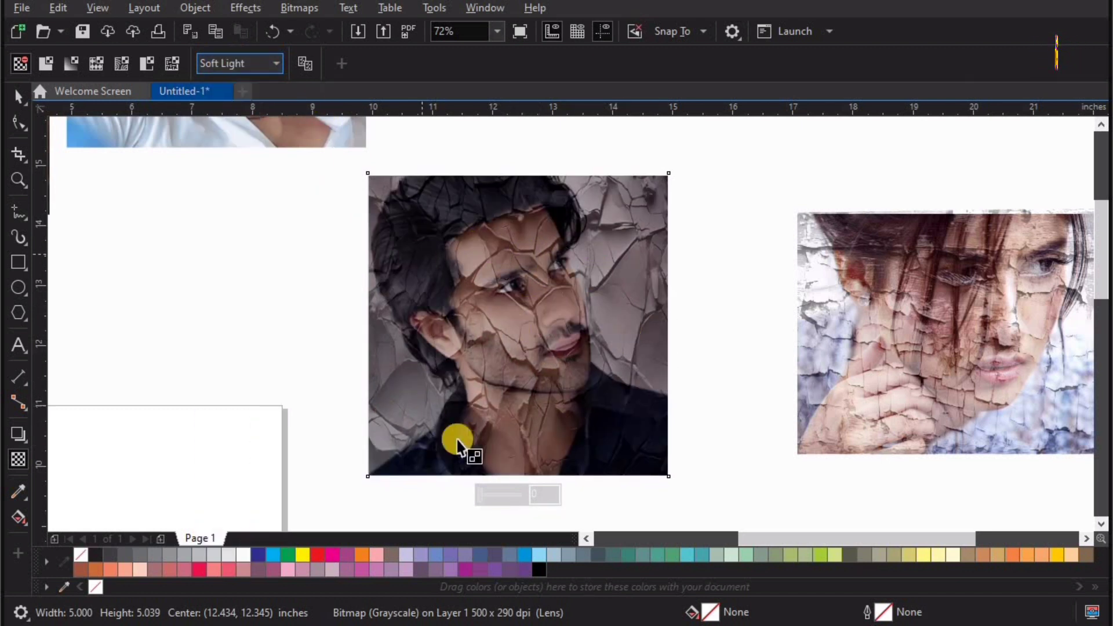
pyautogui.click(232, 59)
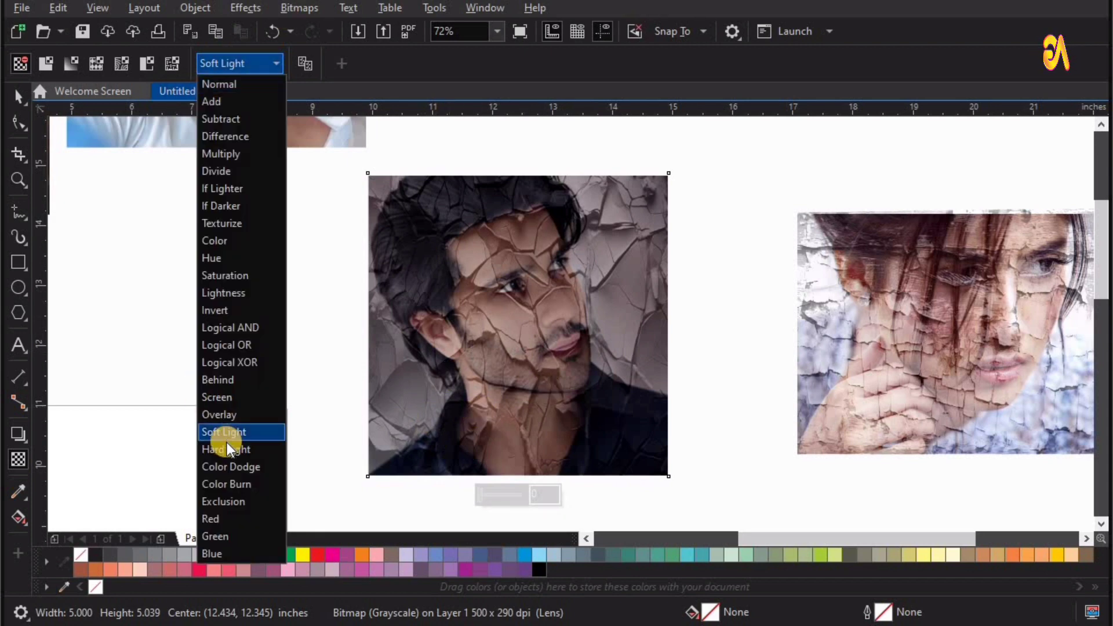
pyautogui.click(227, 450)
pyautogui.click(215, 58)
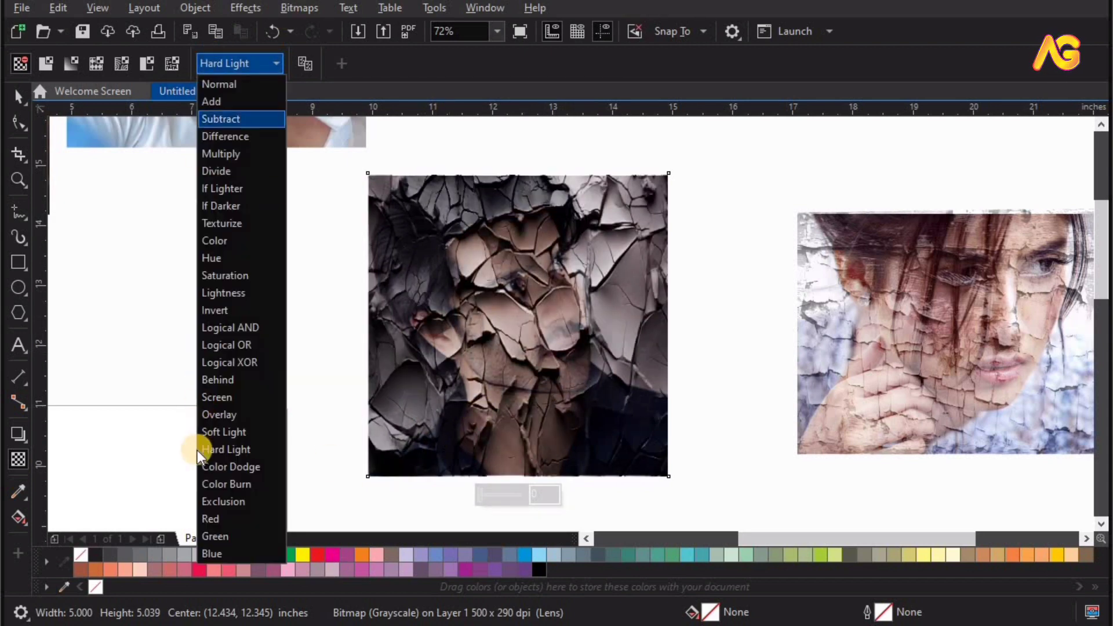
pyautogui.click(217, 435)
# Select the dark-shirted man's portrait together with its cracked texture and move both slightly to the right.
pyautogui.press('F4')
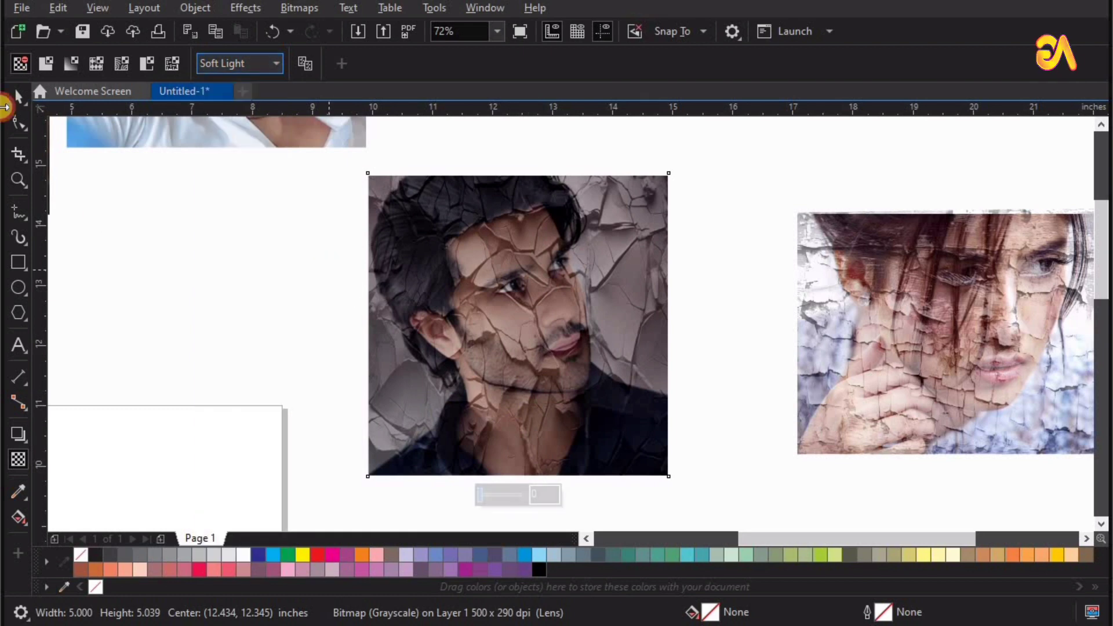
pyautogui.click(16, 100)
pyautogui.press('F4')
pyautogui.click(635, 311)
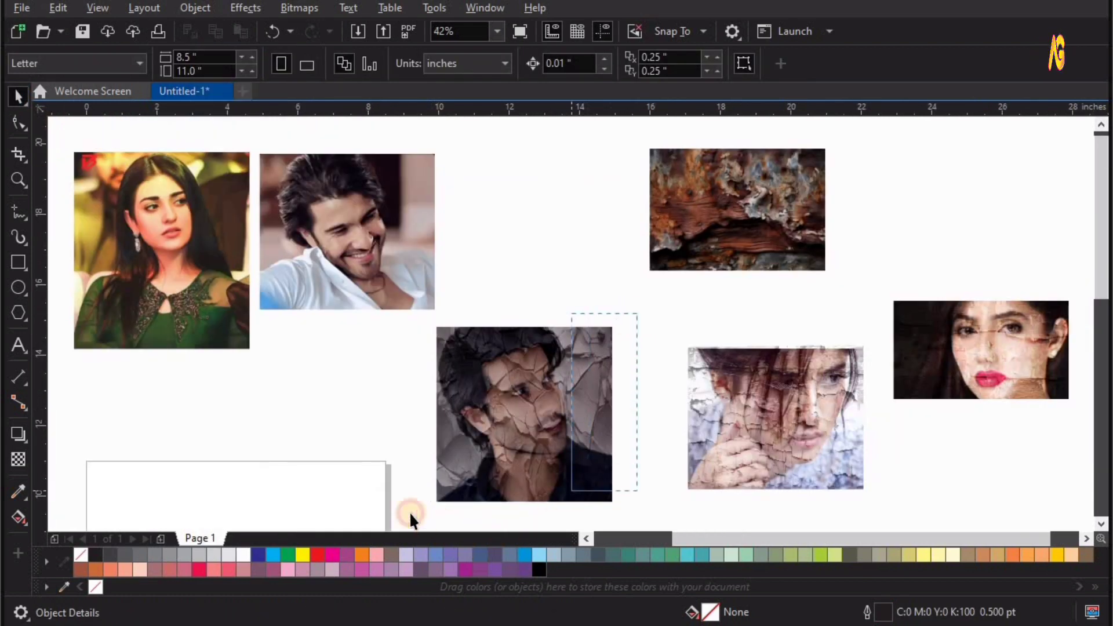
pyautogui.moveTo(410, 514); pyautogui.dragTo(403, 504)
pyautogui.moveTo(527, 399); pyautogui.dragTo(572, 387)
# Move the rusty peeling texture beside the smiling man's portrait and convert it to a 500 dpi Grayscale (8-bit) bitmap.
pyautogui.moveTo(758, 171); pyautogui.dragTo(363, 352)
pyautogui.scroll(1, 444, 384)
pyautogui.moveTo(321, 412); pyautogui.dragTo(497, 293)
pyautogui.scroll(2, 633, 368)
pyautogui.click(312, 8)
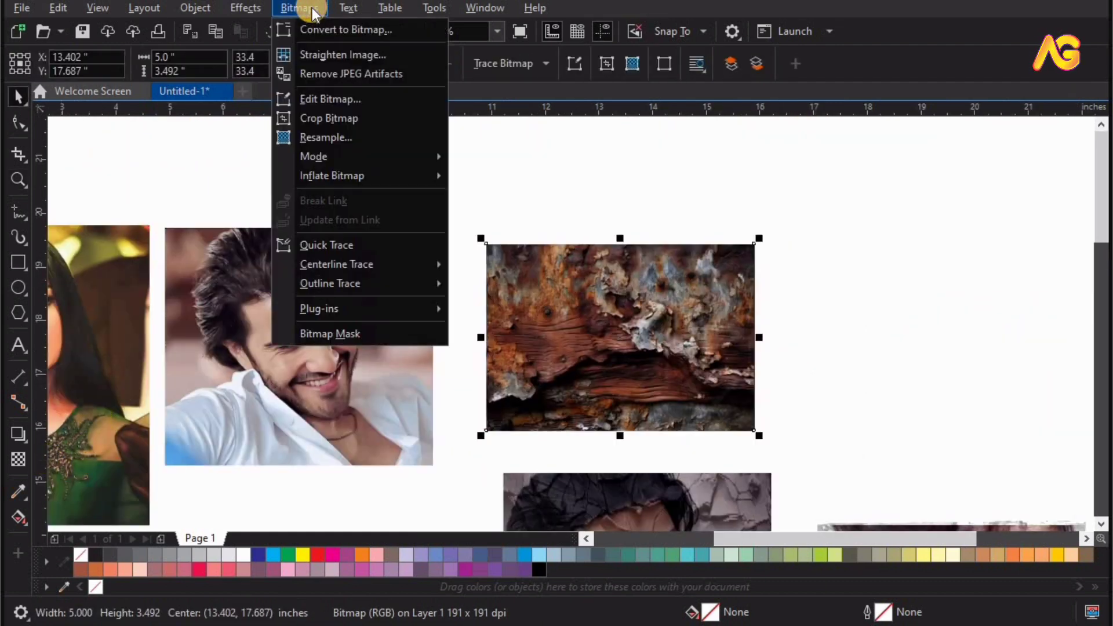
pyautogui.click(320, 29)
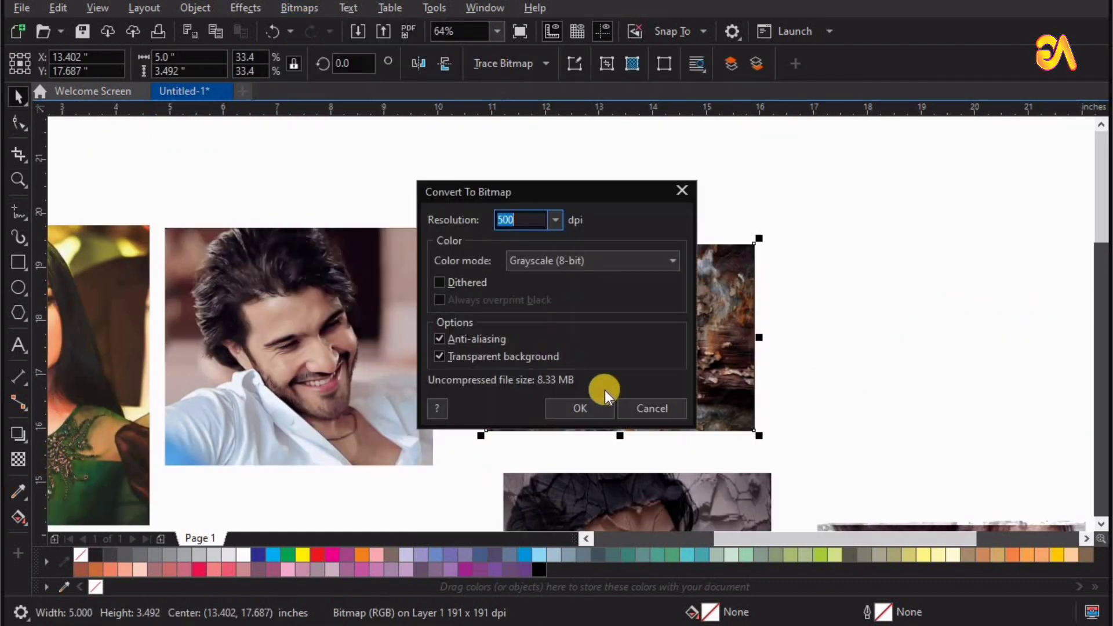
pyautogui.click(572, 409)
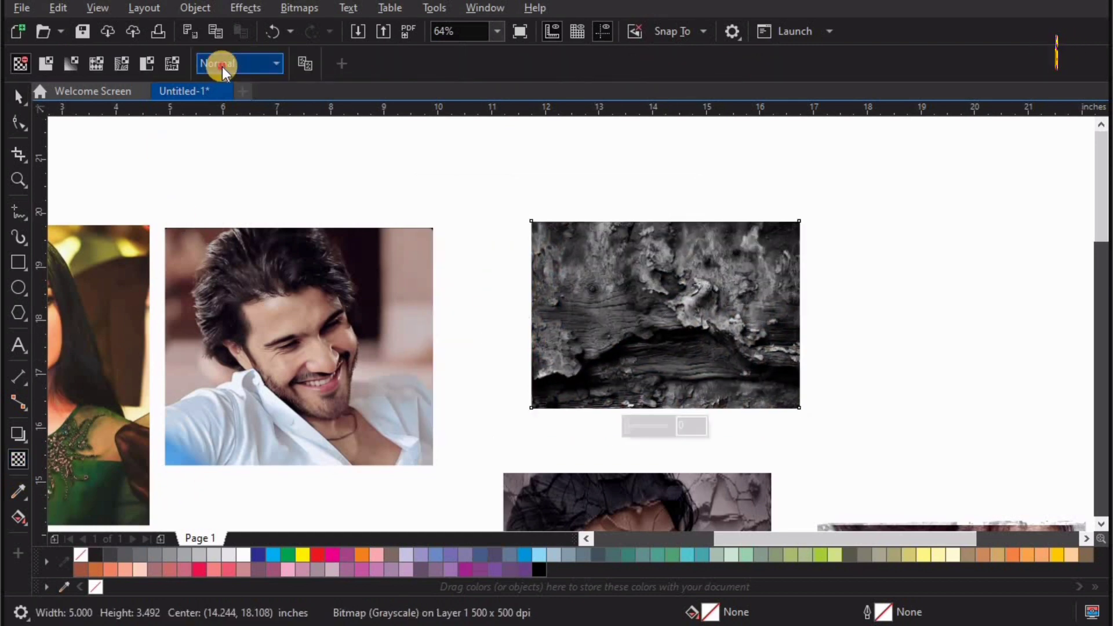
# Set the grayscale rust texture's merge mode to Blue and move it onto the smiling man's portrait.
pyautogui.click(222, 67)
pyautogui.click(210, 554)
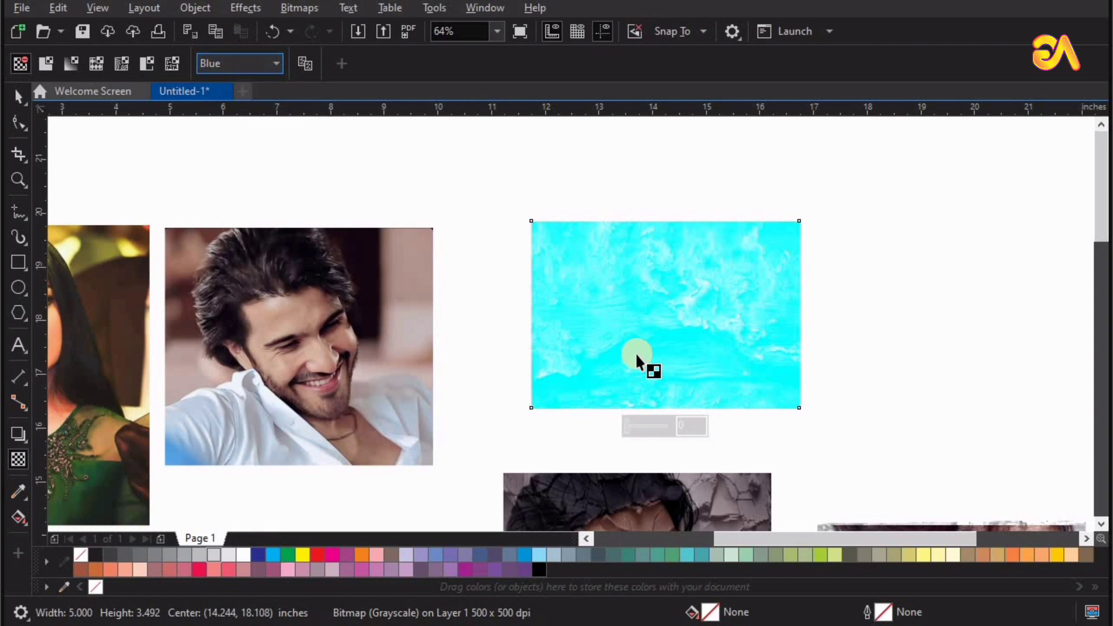
pyautogui.click(338, 352)
pyautogui.click(686, 314)
pyautogui.press('space')
pyautogui.moveTo(686, 314); pyautogui.dragTo(316, 373)
pyautogui.press('F2')
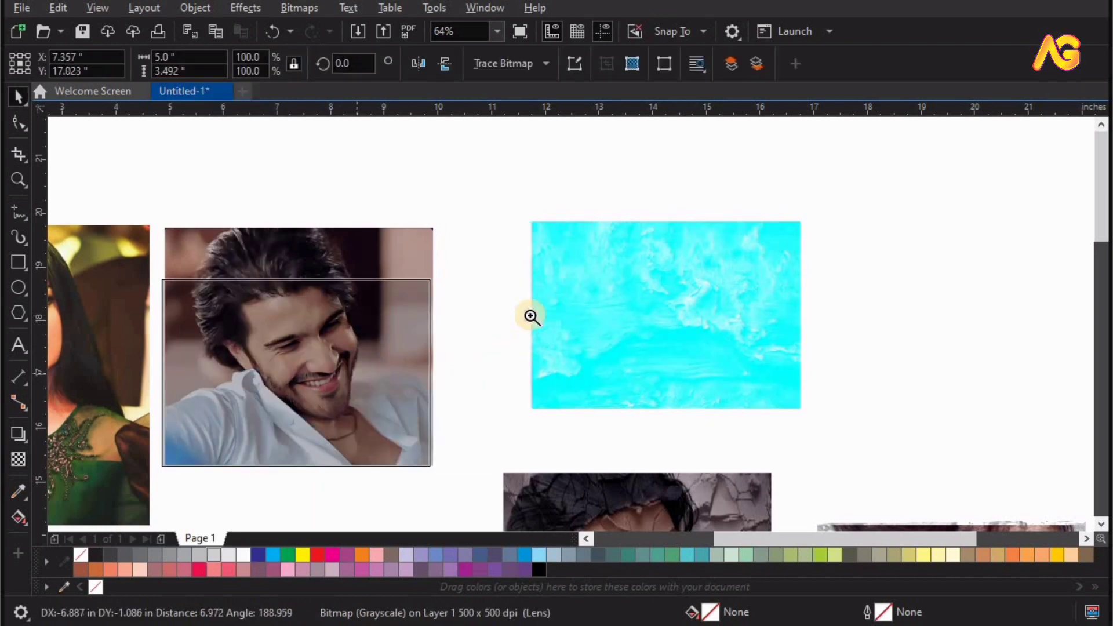
pyautogui.click(169, 487)
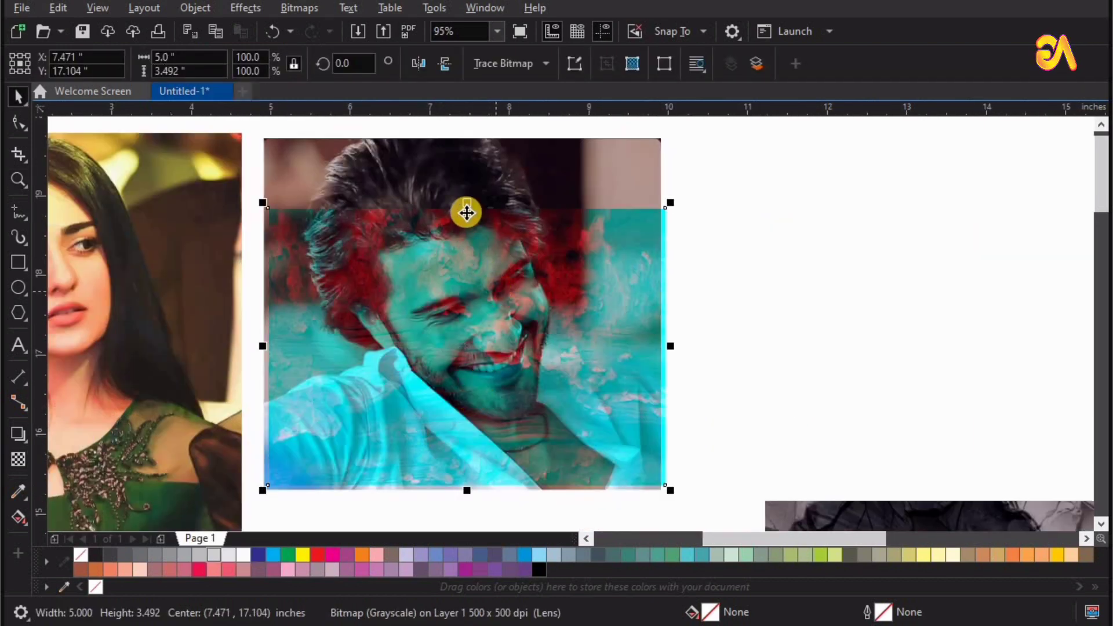
# Centre the rust texture on the smiling man's portrait and stretch its height to about 4.46 inches to cover the photo.
pyautogui.keyDown('shift'); pyautogui.click(484, 171); pyautogui.keyUp('shift')
pyautogui.press('c')
pyautogui.press('e')
pyautogui.click(771, 317)
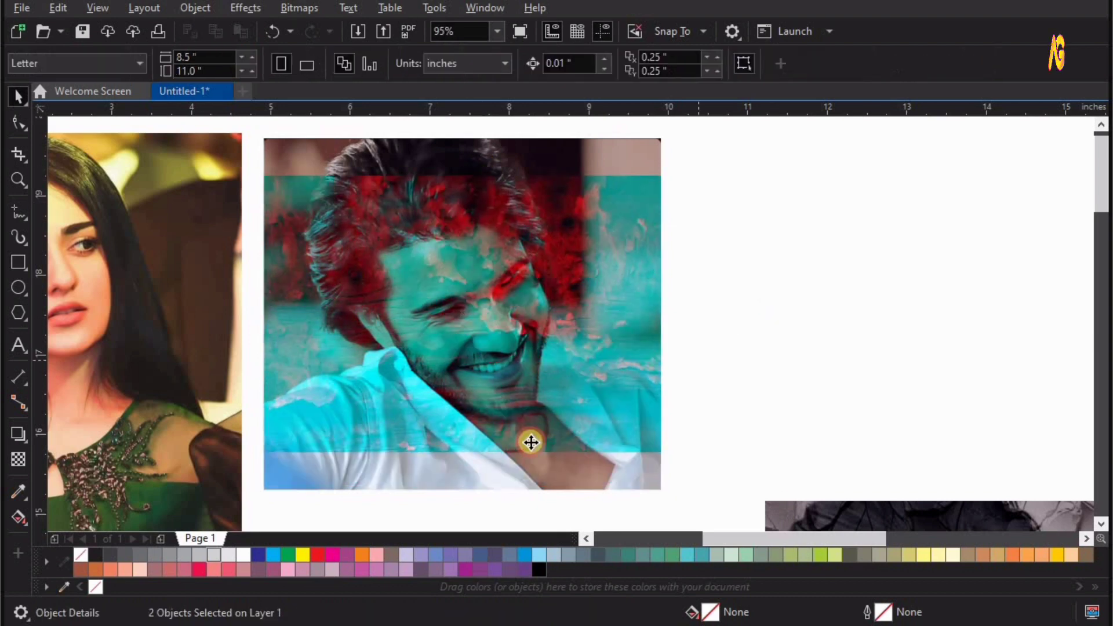
pyautogui.click(529, 442)
pyautogui.moveTo(464, 477); pyautogui.dragTo(462, 495)
pyautogui.click(836, 322)
# Select the smiling man's portrait together with its rust texture and move both right into the empty area.
pyautogui.press('F4')
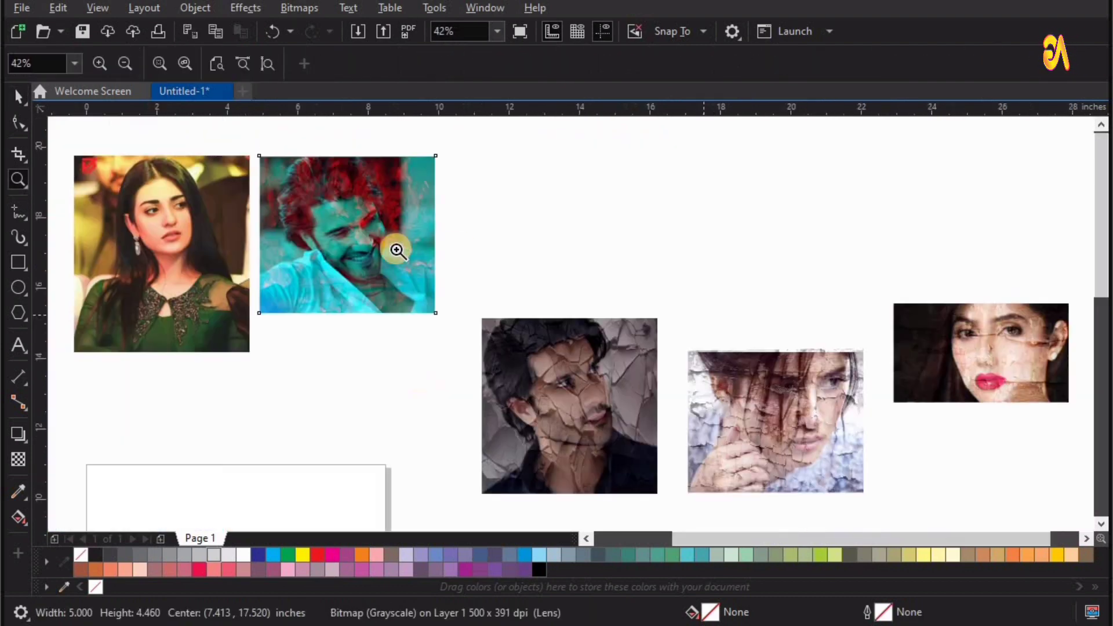
pyautogui.press('space')
pyautogui.moveTo(485, 129); pyautogui.dragTo(230, 353)
pyautogui.moveTo(325, 270); pyautogui.dragTo(798, 244)
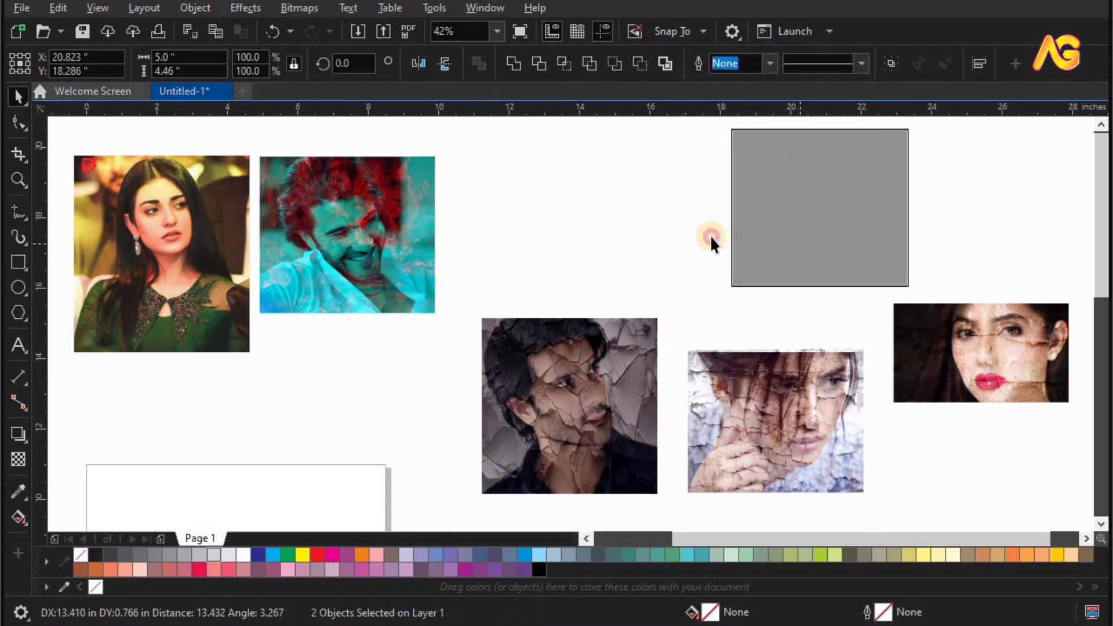
pyautogui.click(709, 238)
# Place the Blue-mode rust texture centred on the green-dressed woman's portrait and stretch its height to about 5.65 inches.
pyautogui.moveTo(810, 195); pyautogui.dragTo(241, 249)
pyautogui.press('F2')
pyautogui.moveTo(58, 156); pyautogui.dragTo(455, 439)
pyautogui.keyDown('shift'); pyautogui.click(431, 317); pyautogui.keyUp('shift')
pyautogui.press('e')
pyautogui.press('c')
pyautogui.click(566, 199)
# Try the Green and Red merge modes on the rust texture over the woman's portrait.
pyautogui.press('F2')
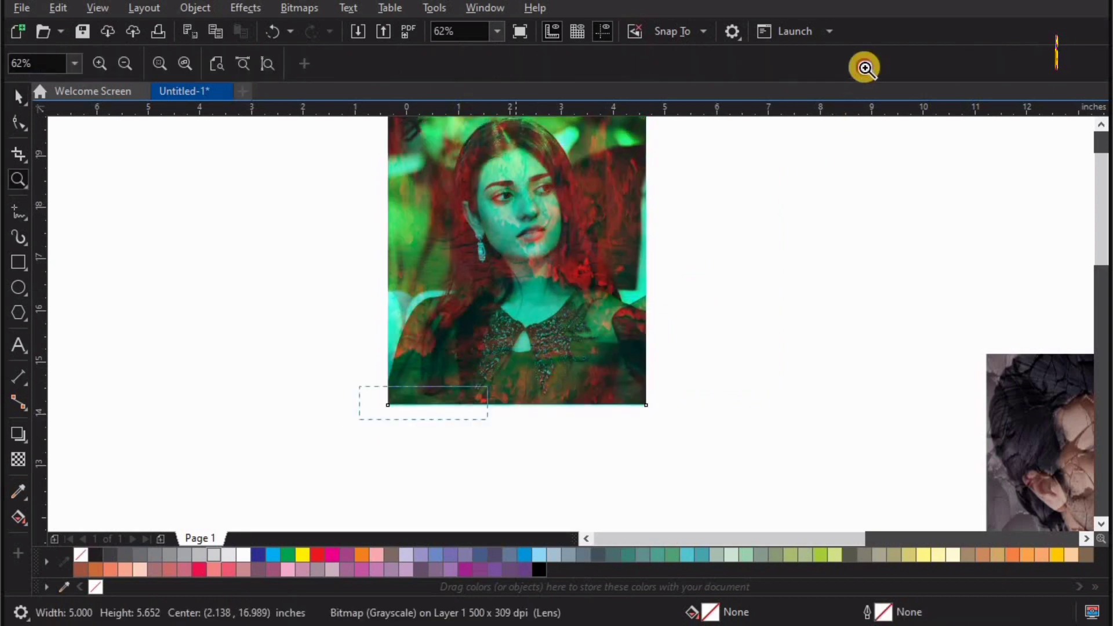
pyautogui.moveTo(107, 125); pyautogui.dragTo(1091, 284)
pyautogui.press('space')
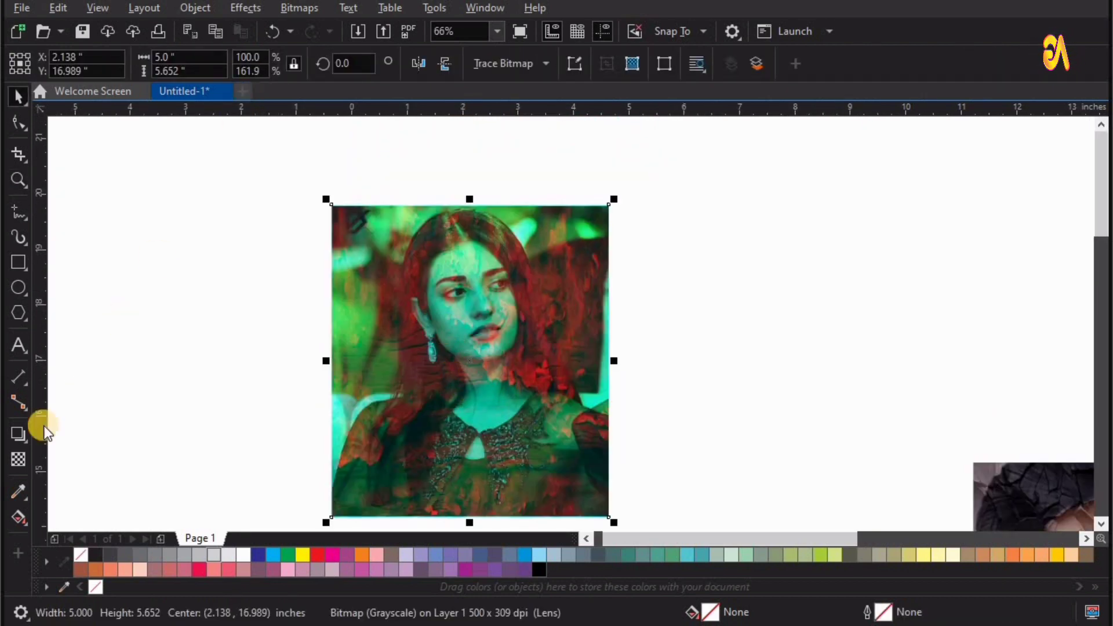
pyautogui.click(214, 62)
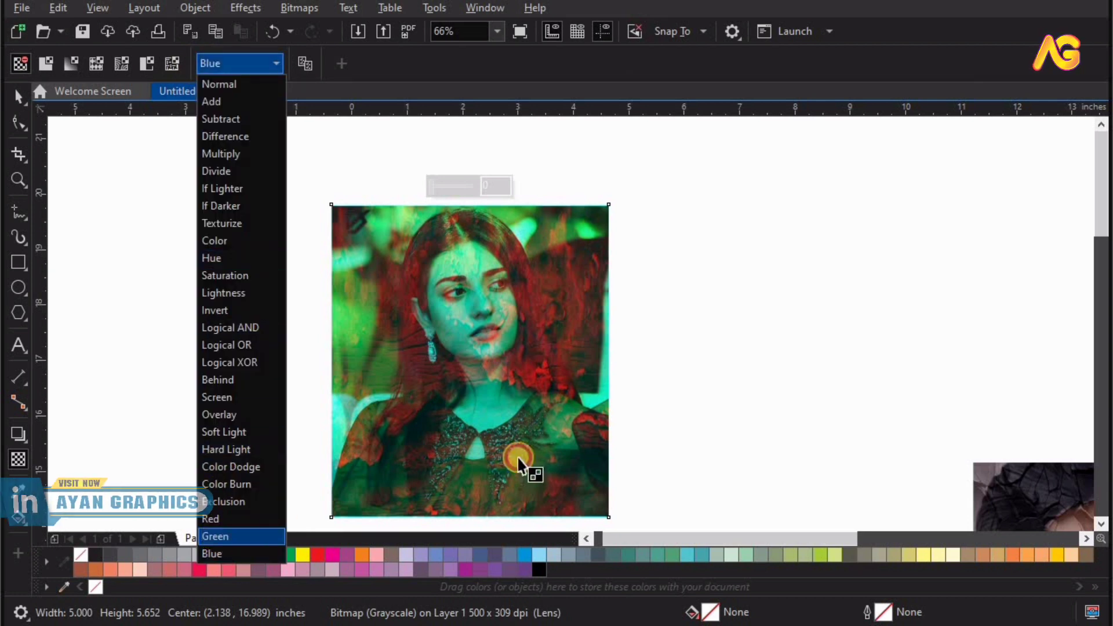
pyautogui.click(218, 534)
pyautogui.click(212, 65)
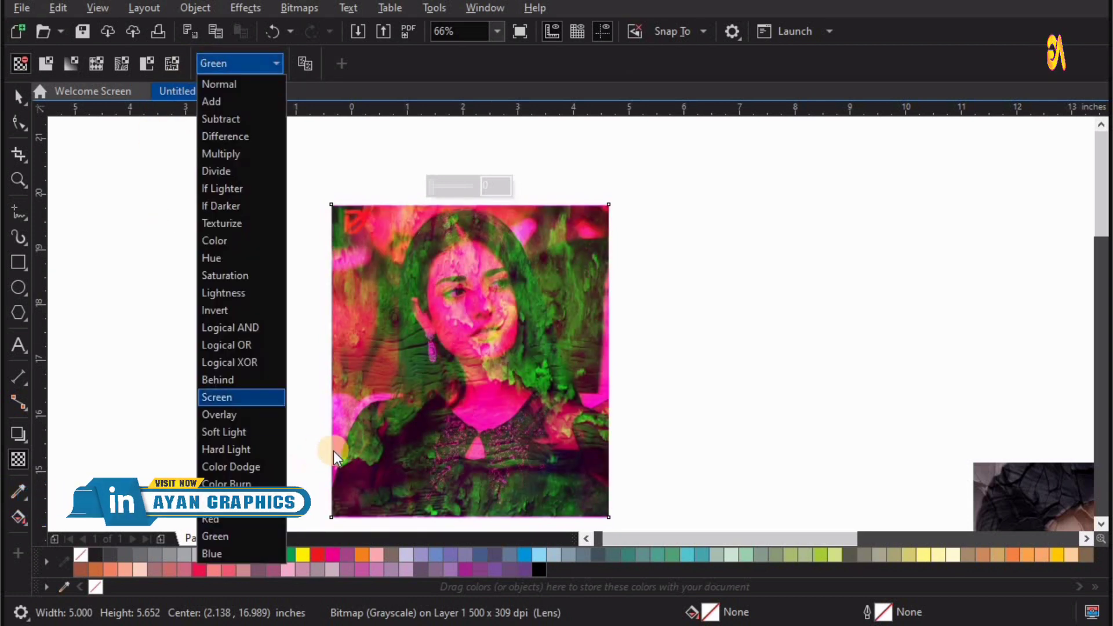
pyautogui.click(217, 525)
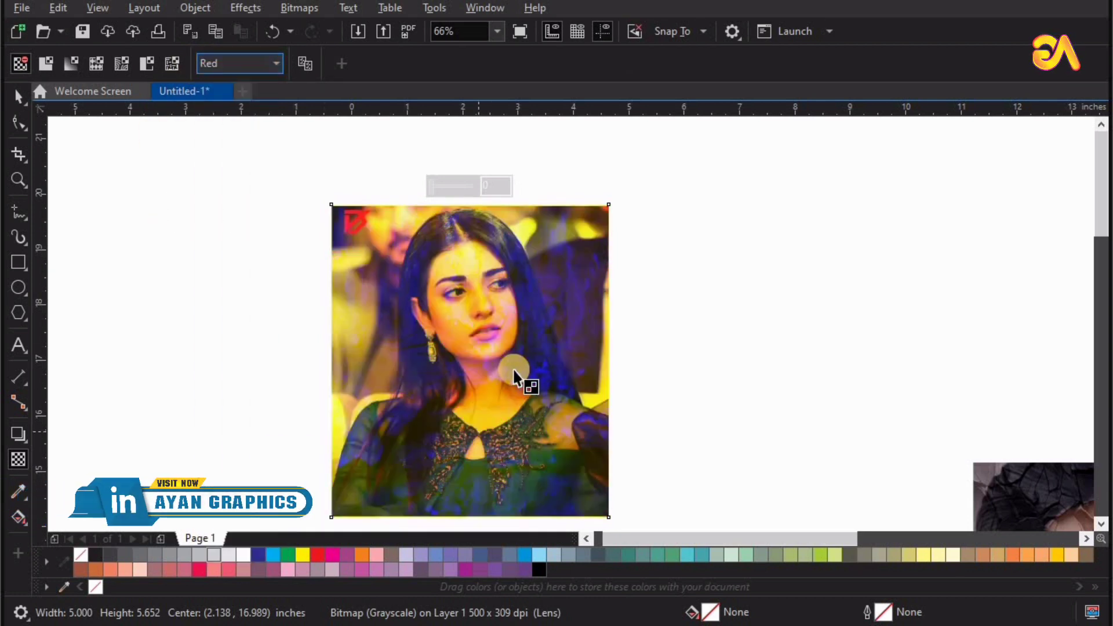
# Try the Exclusion, Screen, Logical XOR and Invert merge modes on the rust texture over the woman's portrait.
pyautogui.click(239, 64)
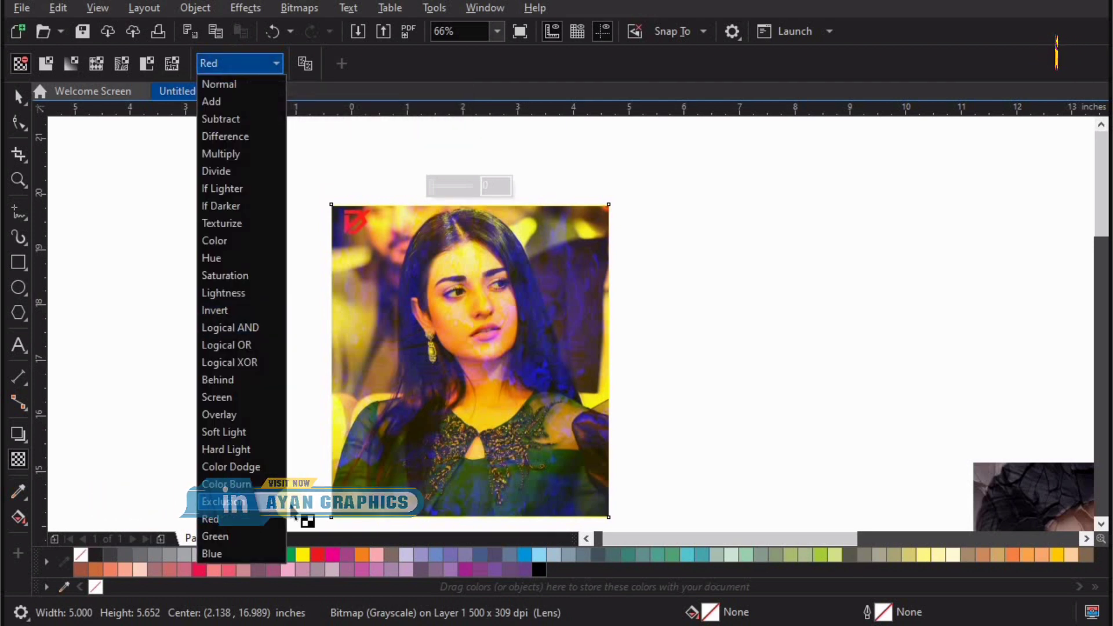
pyautogui.click(232, 501)
pyautogui.click(238, 63)
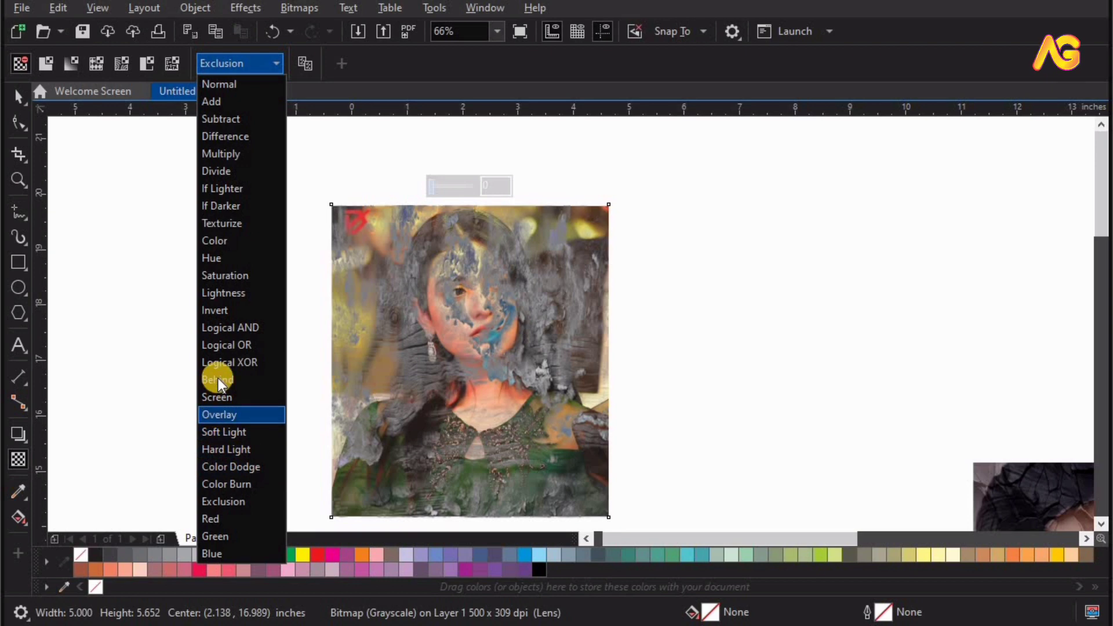
pyautogui.click(218, 398)
pyautogui.click(211, 65)
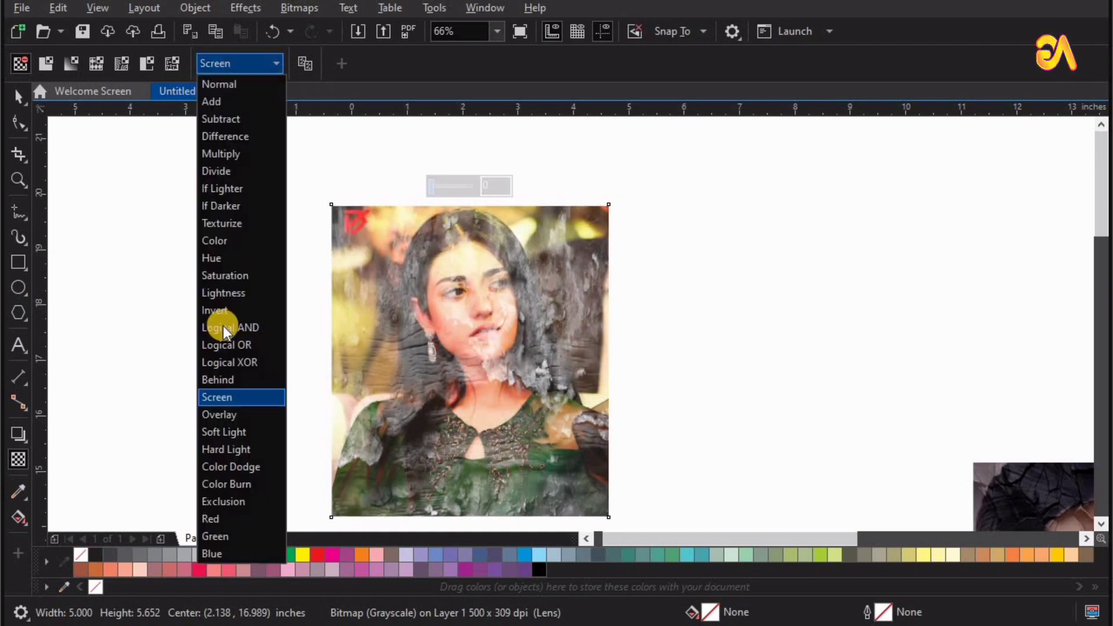
pyautogui.click(222, 363)
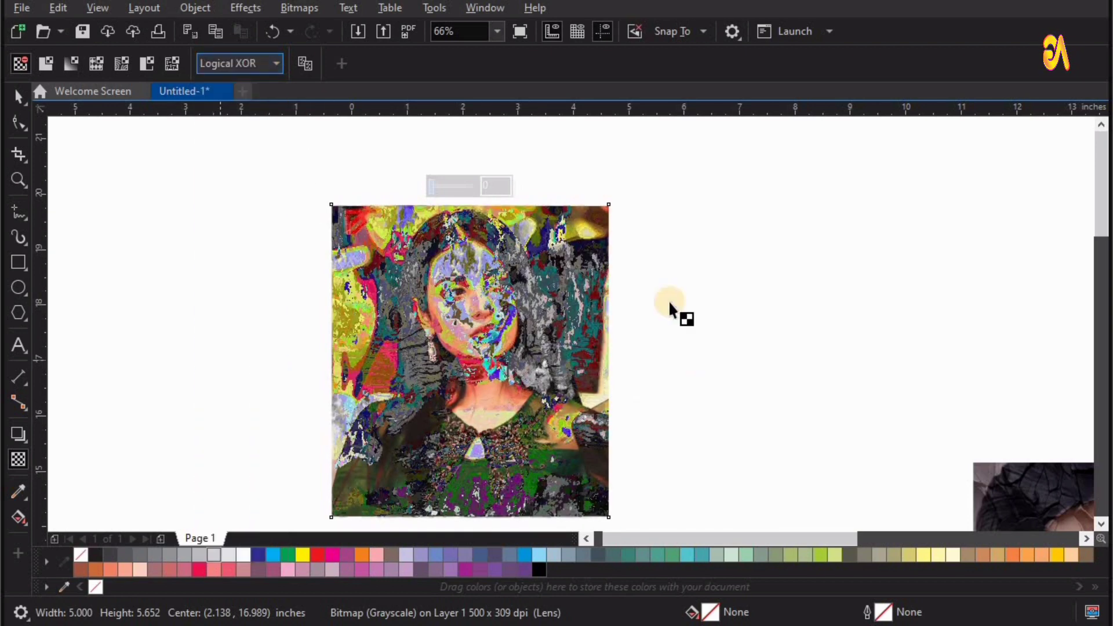
pyautogui.click(247, 65)
pyautogui.click(216, 311)
# Blend the rust texture over the woman's portrait in Hard Light mode with a uniform transparency of about 57.
pyautogui.click(238, 58)
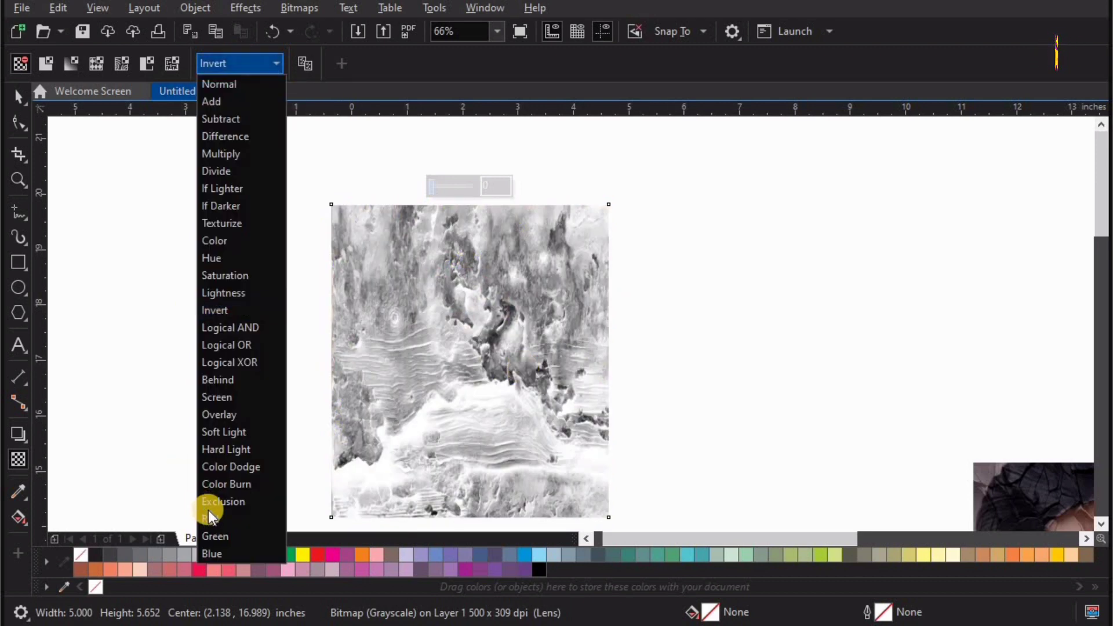
pyautogui.click(240, 449)
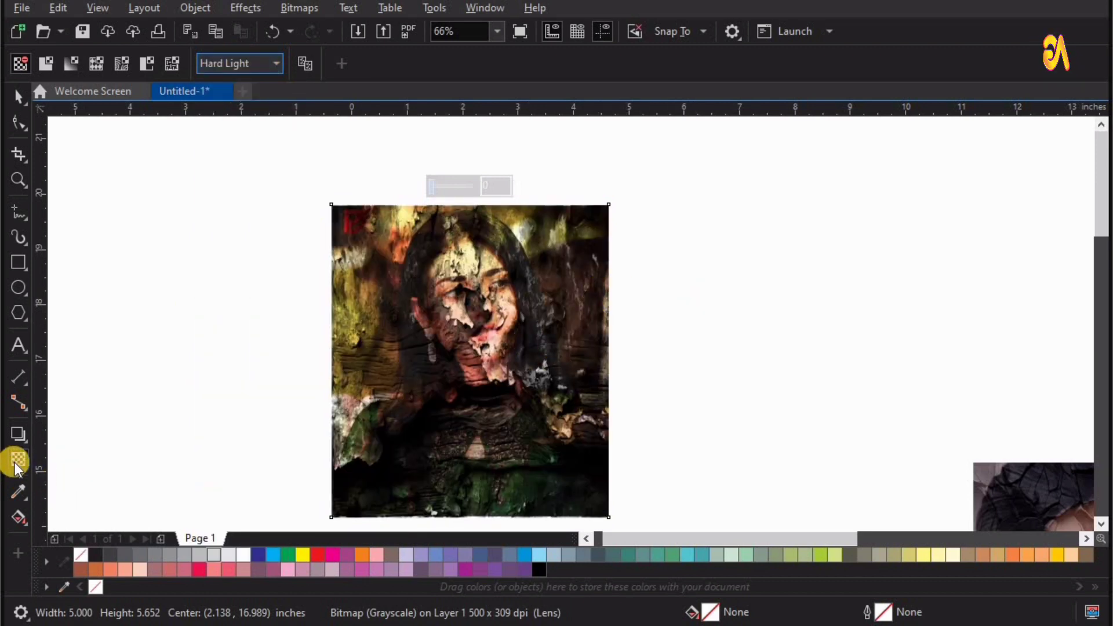
pyautogui.moveTo(432, 185); pyautogui.dragTo(453, 186)
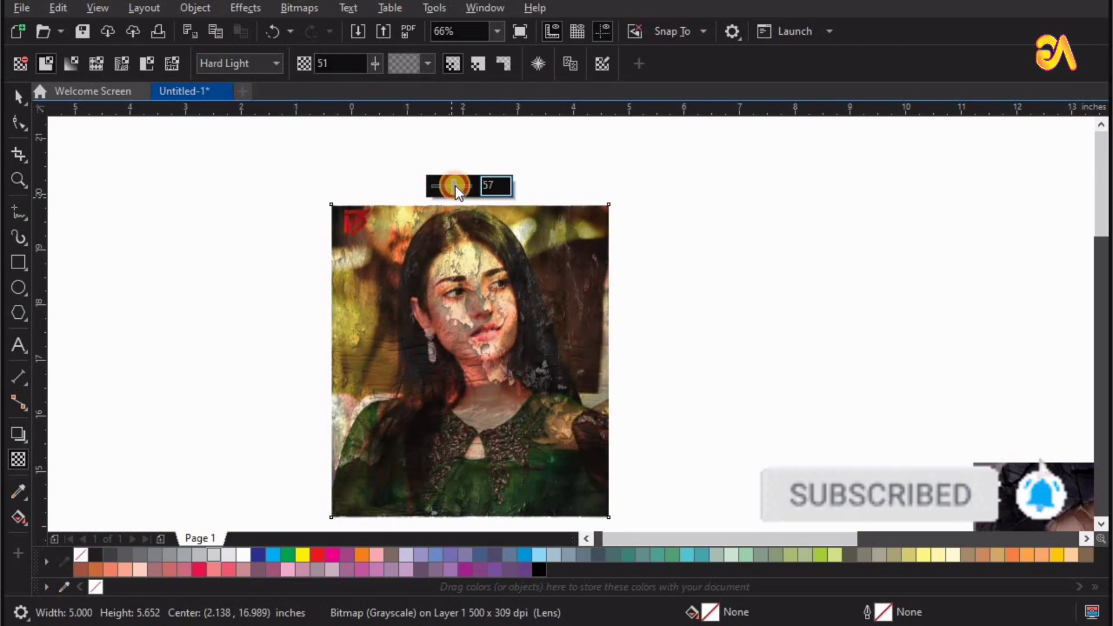
pyautogui.click(18, 96)
pyautogui.click(186, 161)
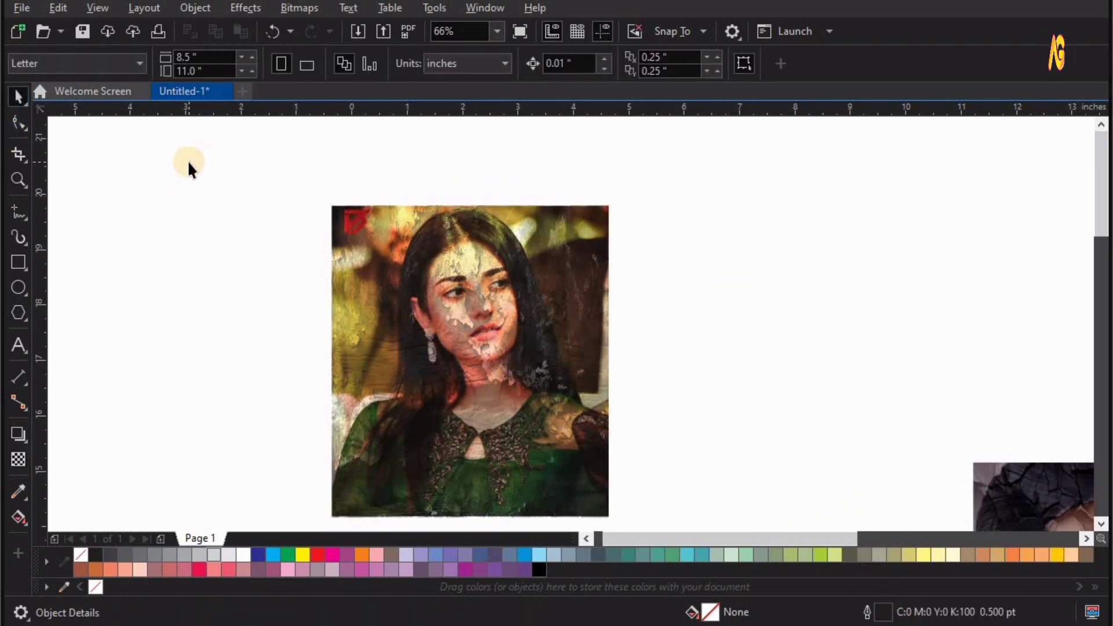
# Select the green-dressed woman's portrait with its texture and move both about 12.2 inches right and 1.5 inches up, beside the other finished portraits.
pyautogui.press('F4')
pyautogui.moveTo(145, 358); pyautogui.dragTo(60, 423)
pyautogui.moveTo(224, 284); pyautogui.dragTo(651, 237)
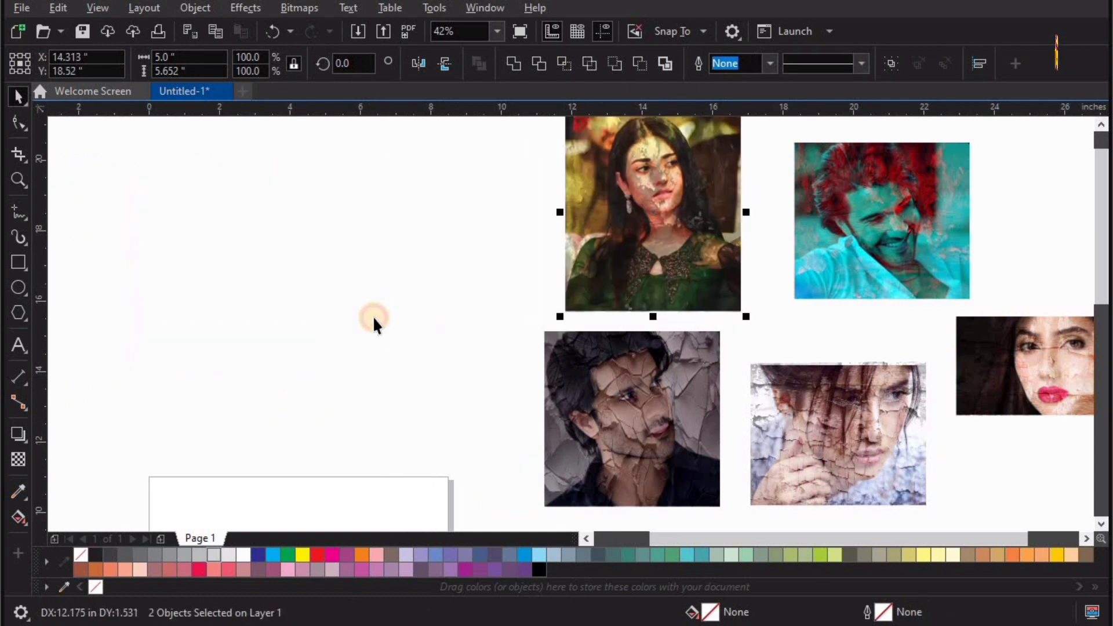
pyautogui.click(373, 315)
pyautogui.moveTo(373, 315); pyautogui.dragTo(226, 338)
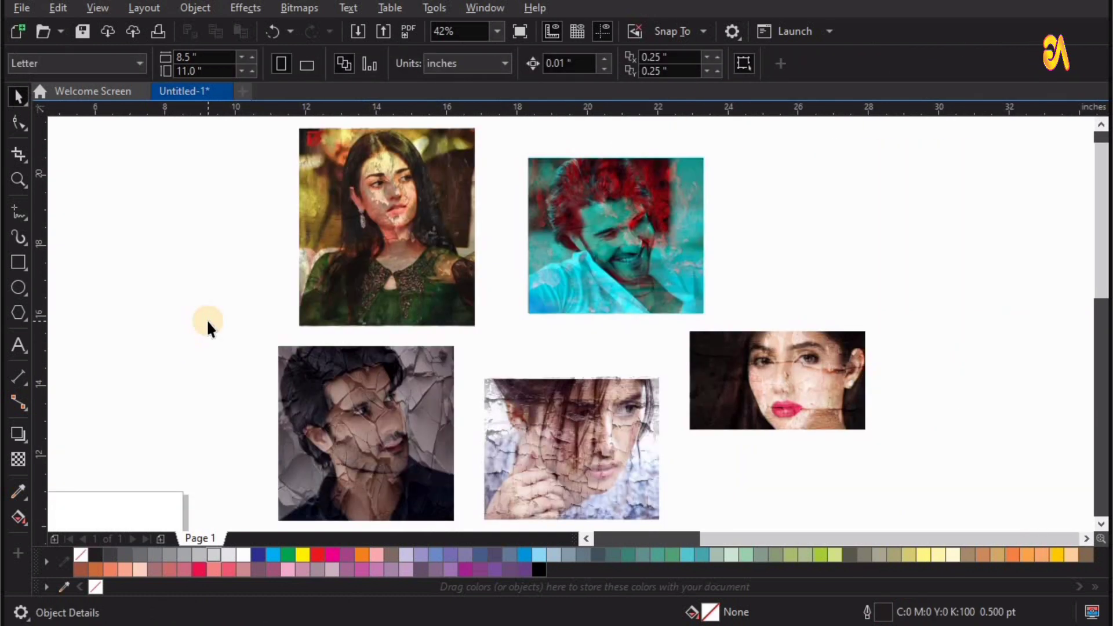